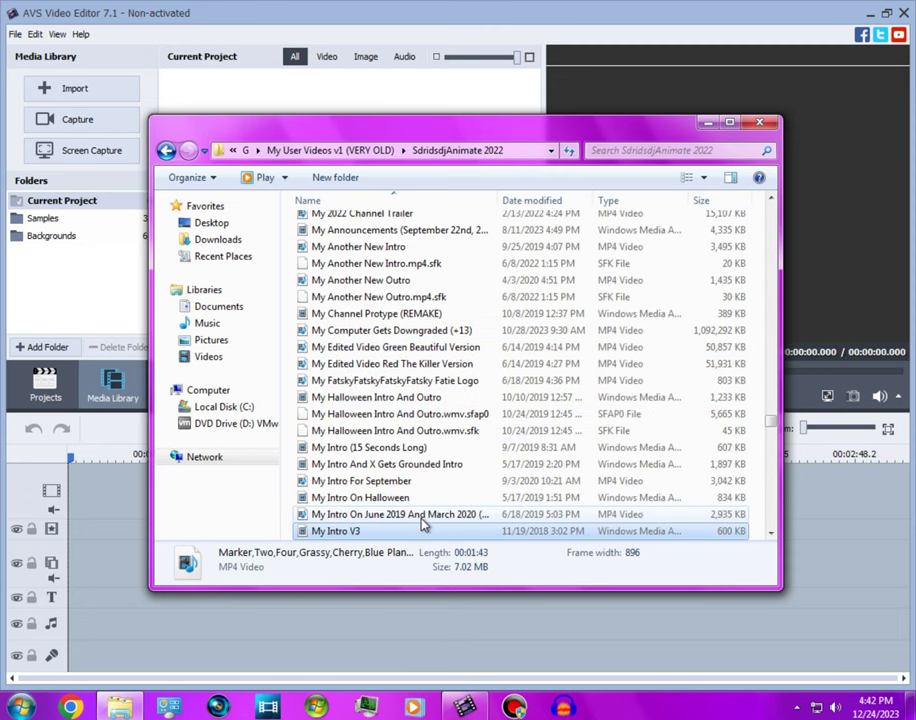
- Look through the SdridsdjAnimate 2022 folder for an intro video among the files whose names start with "My"
click(401, 530)
key(Down)
key(Down)
key(Down)
key(Down)
key(Down)
key(Down)
key(Down)
key(Down)
key(Down)
key(Down)
key(Down)
key(Down)
key(Down)
key(Down)
key(Down)
key(Down)
key(Down)
key(Down)
key(Down)
key(Down)
key(Down)
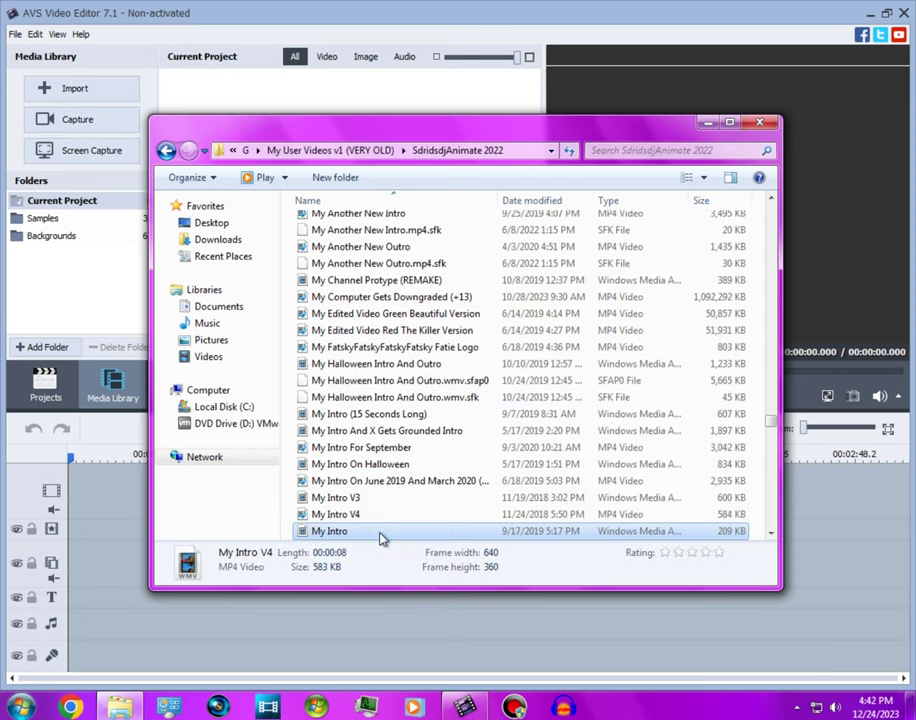
key(Down)
key(Down)
key(Down)
key(Down)
key(Down)
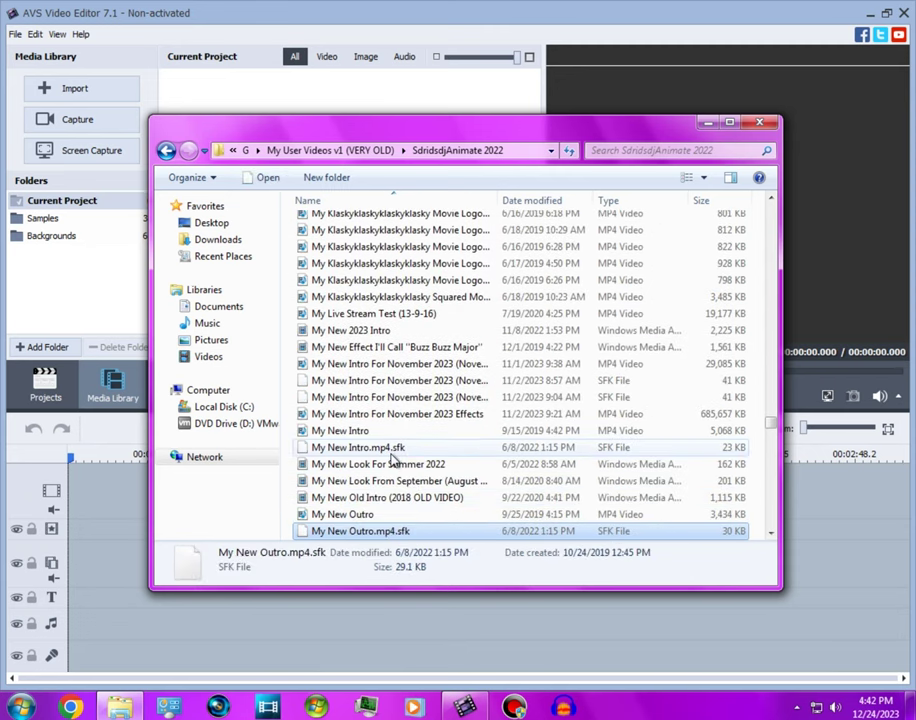
click(389, 481)
key(Down)
key(Down)
key(Down)
key(Down)
key(Down)
key(Down)
key(Down)
key(Down)
key(Down)
key(Down)
key(Down)
key(Down)
key(Down)
key(Down)
key(Down)
key(Down)
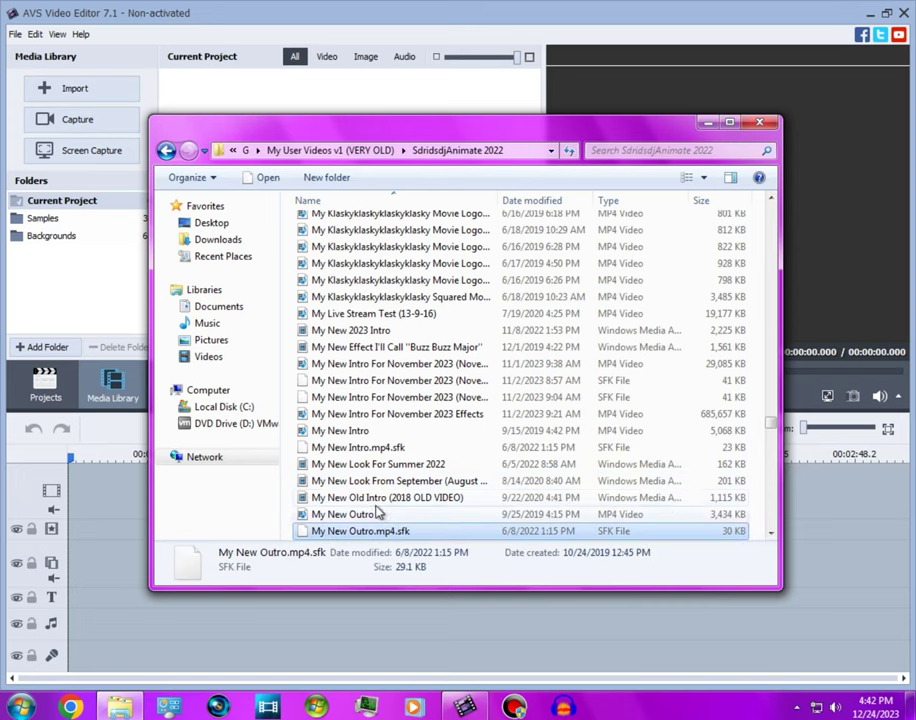
key(Down)
key(Down)
key(Down)
key(Down)
key(Down)
key(Down)
key(Down)
key(Down)
key(Down)
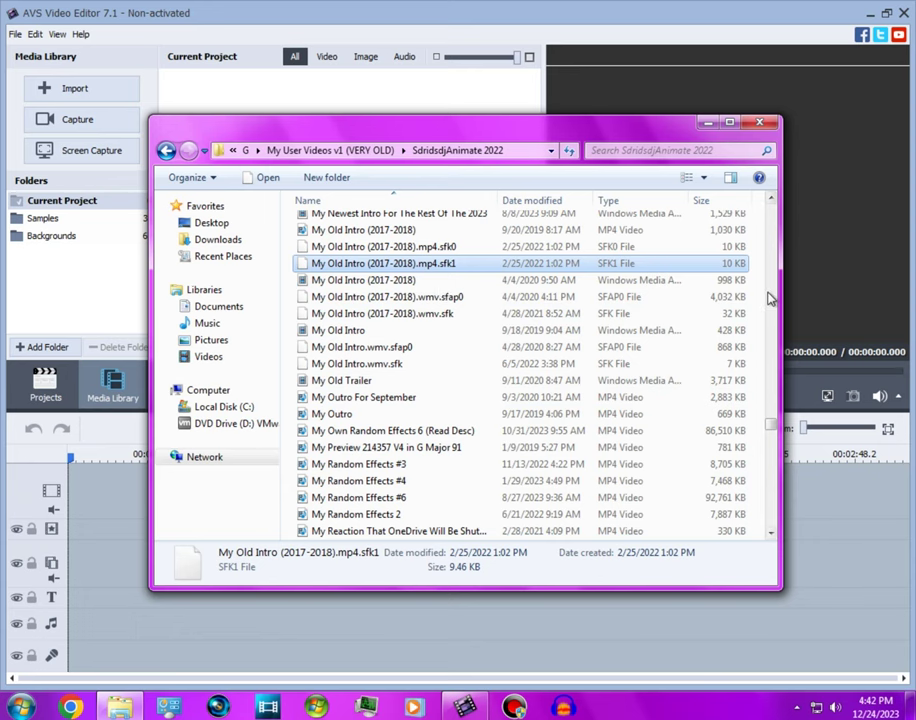
- Import the video "My New Intro For November 2023 (November 1st - November 26th)" from the folder into the current project and minimize the file window
scroll(770, 298, up, 6)
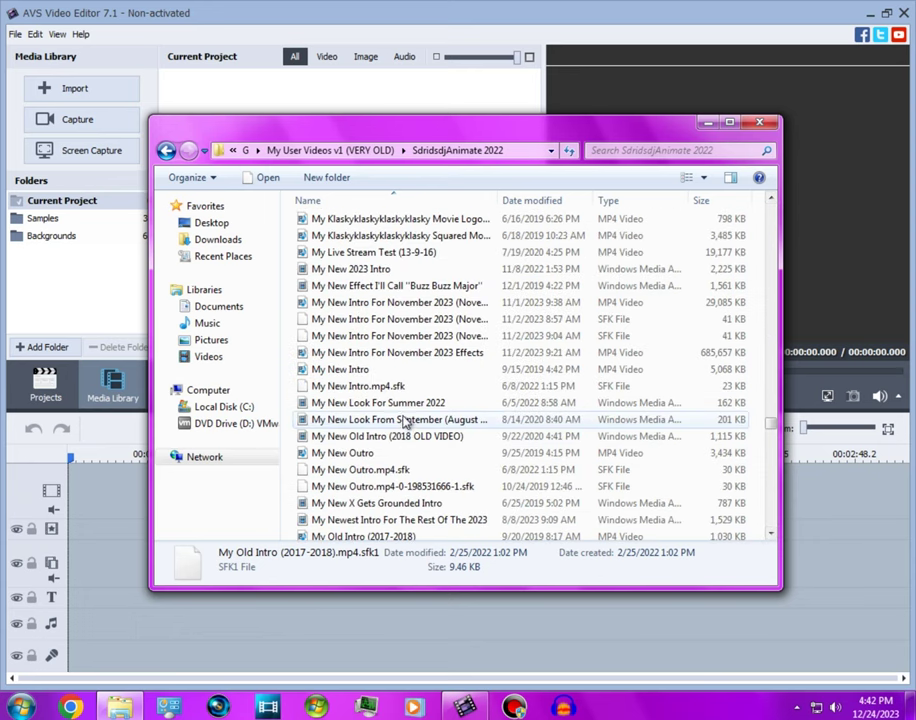
click(463, 306)
drag(397, 345, 317, 96)
click(707, 125)
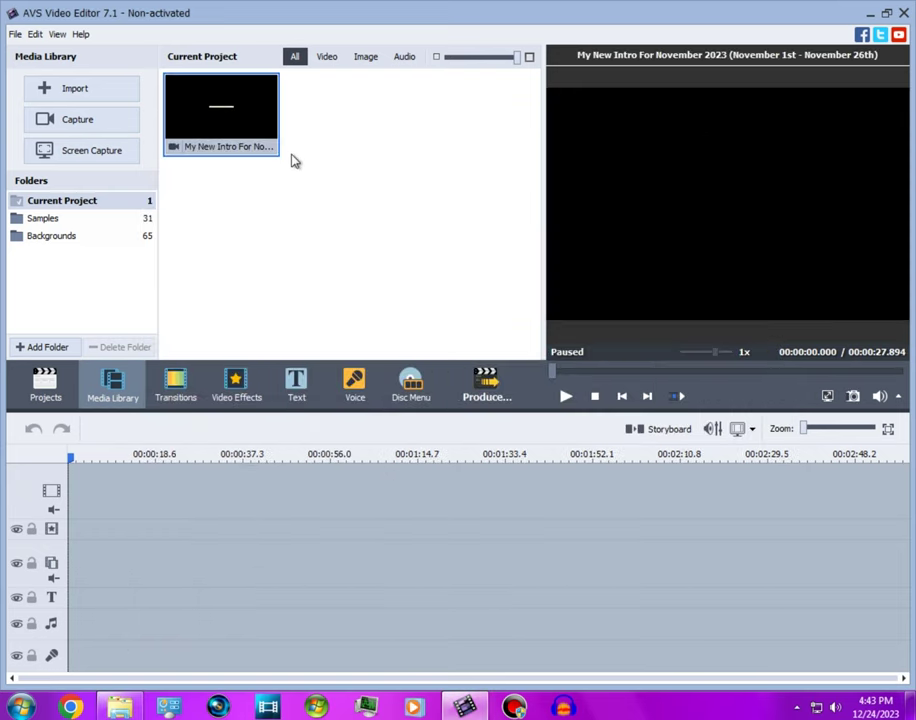
- Place five copies of the imported intro video back to back on the main video track
drag(221, 110, 105, 490)
drag(221, 110, 232, 486)
drag(230, 150, 366, 506)
drag(225, 115, 580, 490)
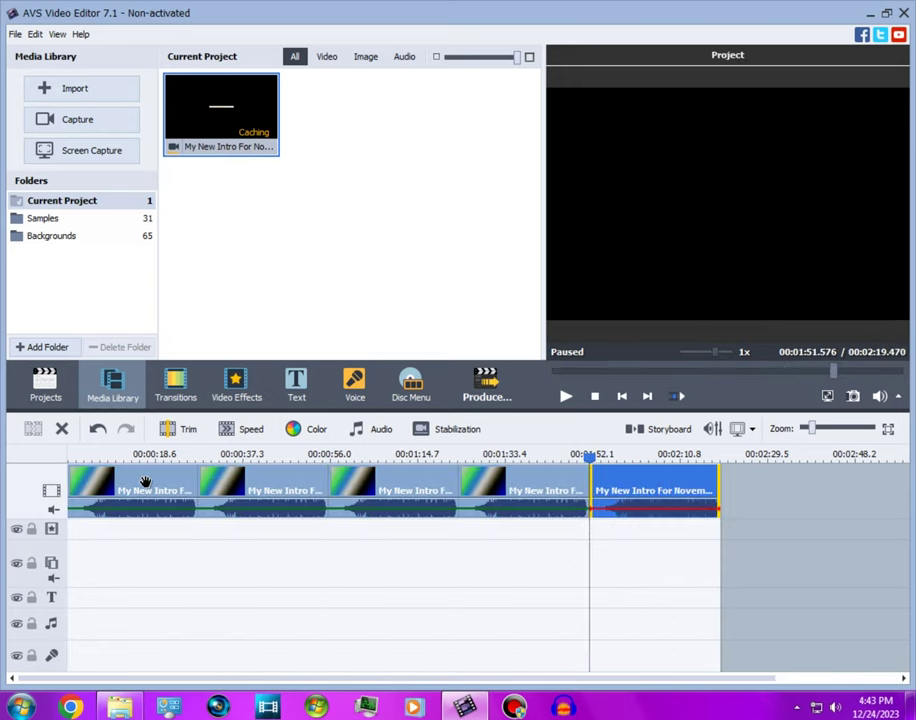
- Add the Rotate video effect to the first clip and shorten it to match that clip's length
click(145, 483)
click(237, 385)
drag(524, 114, 503, 292)
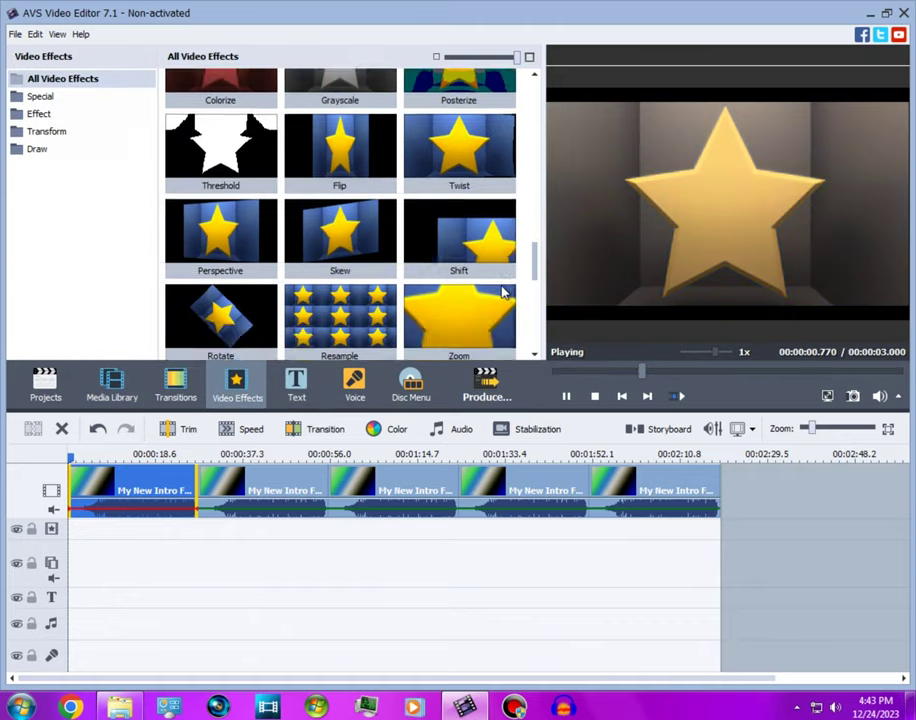
scroll(503, 292, down, 3)
scroll(536, 266, up, 1)
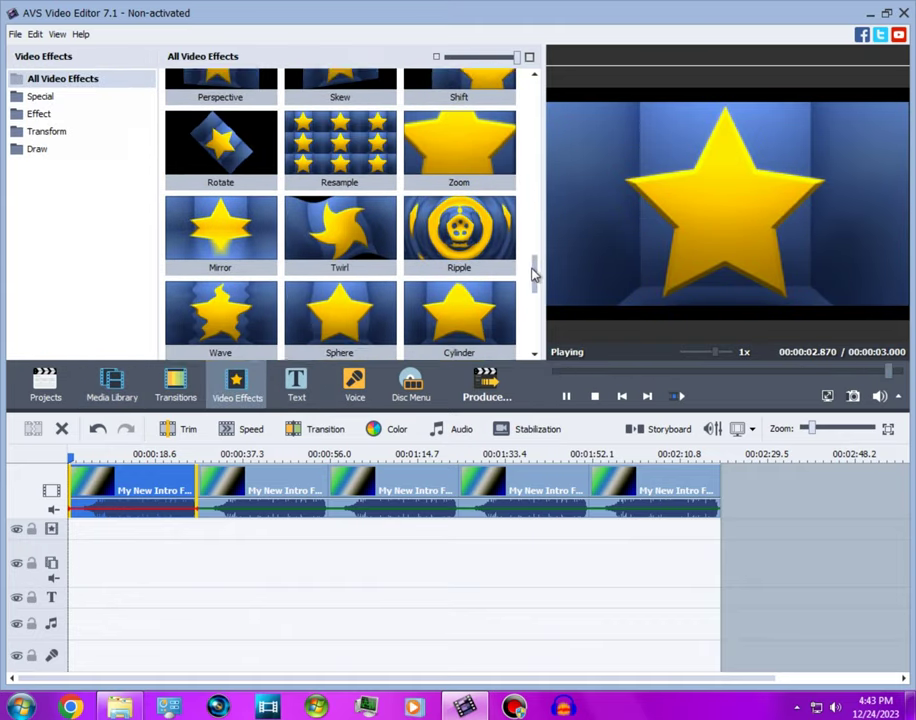
scroll(533, 271, down, 1)
scroll(536, 245, up, 2)
scroll(526, 266, down, 1)
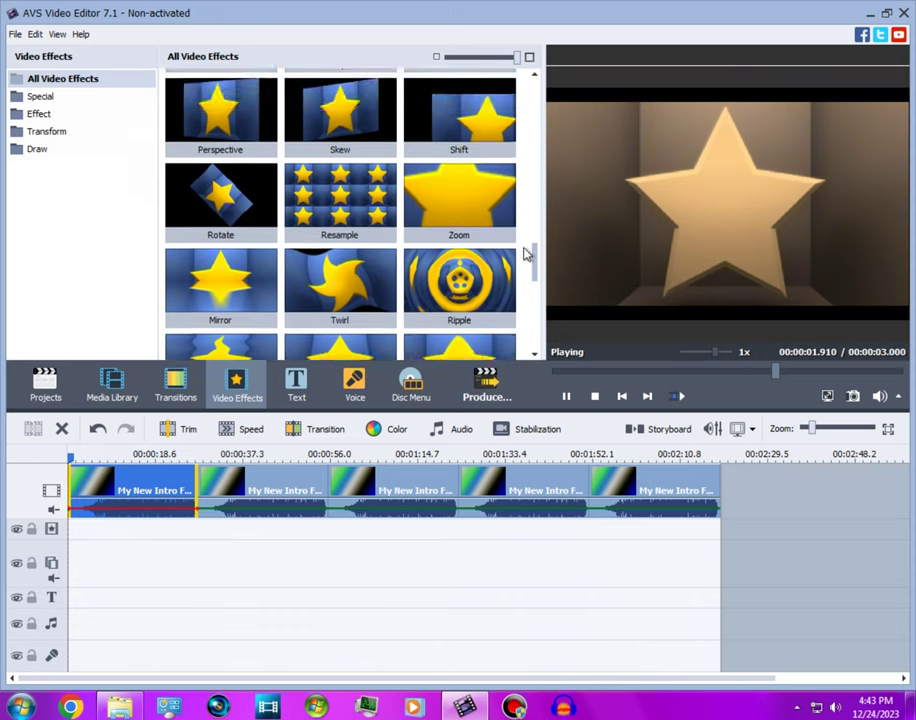
drag(524, 249, 507, 281)
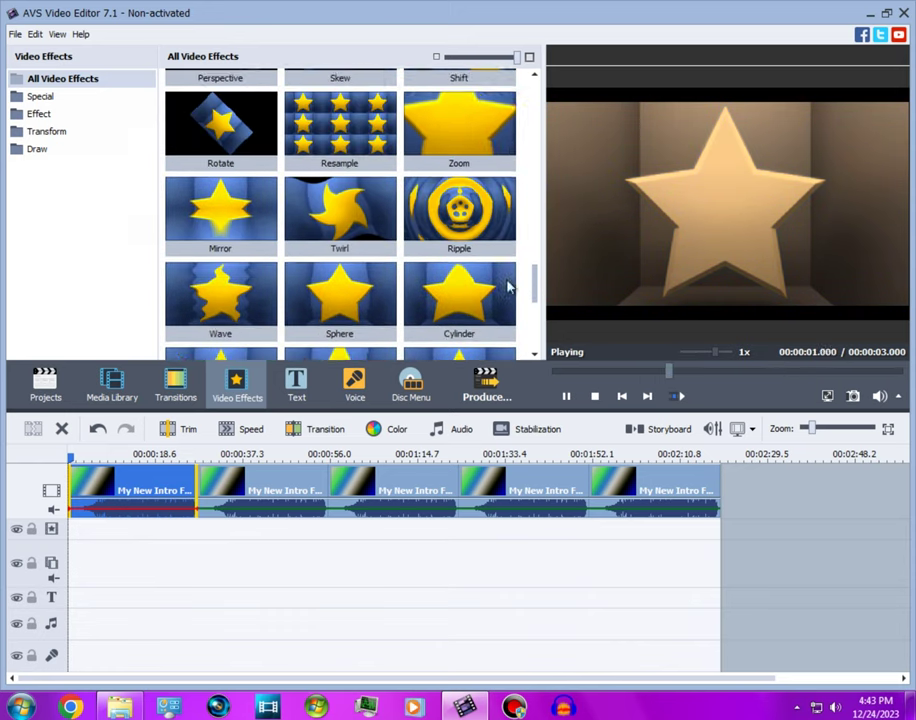
scroll(506, 295, down, 3)
scroll(506, 285, up, 2)
scroll(509, 260, up, 3)
drag(220, 285, 287, 532)
drag(349, 529, 198, 531)
- Add two more video effect lines to the timeline
click(238, 604)
right_click(235, 533)
click(274, 636)
right_click(256, 561)
click(285, 651)
right_click(187, 566)
click(218, 675)
- Extend the Rotate effect's fade-in over the full clip, ending at 00:00:27.894, and apply it
click(126, 457)
double_click(132, 532)
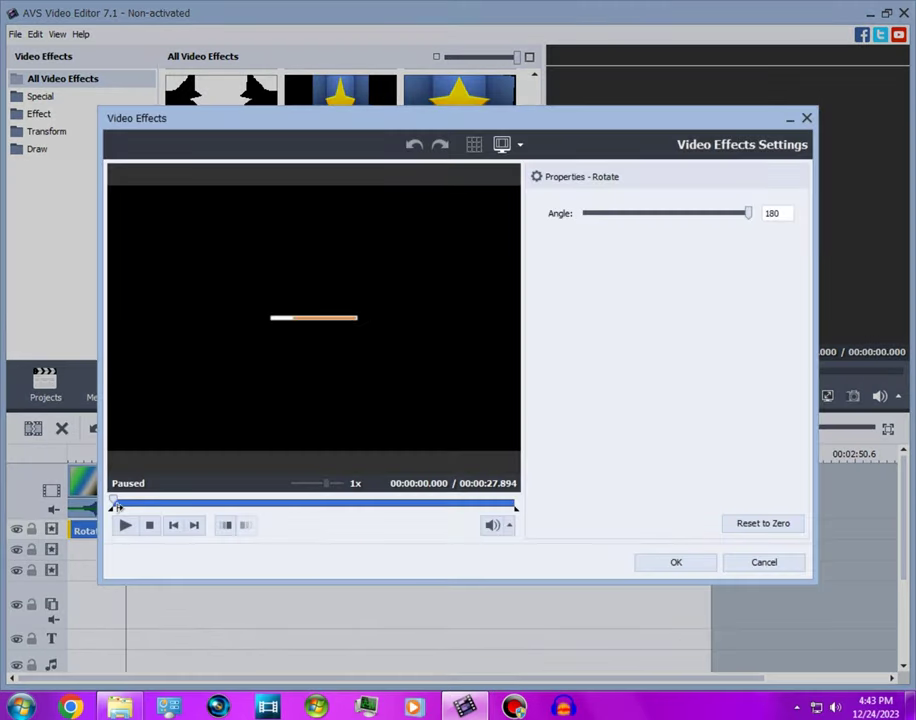
drag(117, 503, 516, 502)
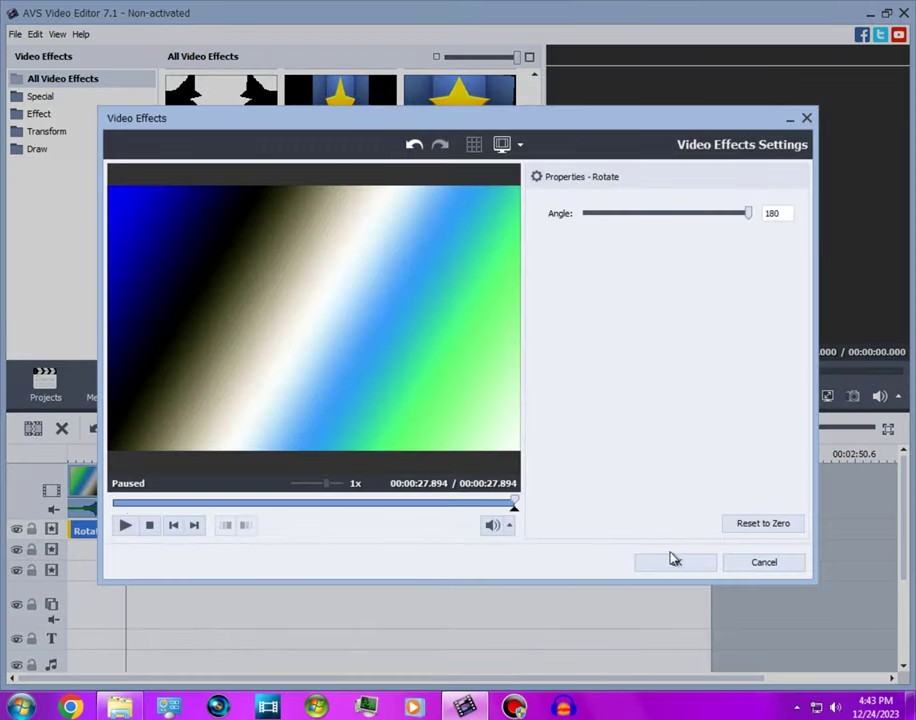
click(662, 560)
- Add a Wave effect over the first clip on the second effect line with Peaks 1, Amplitude 100 and Speed 0
scroll(381, 193, down, 3)
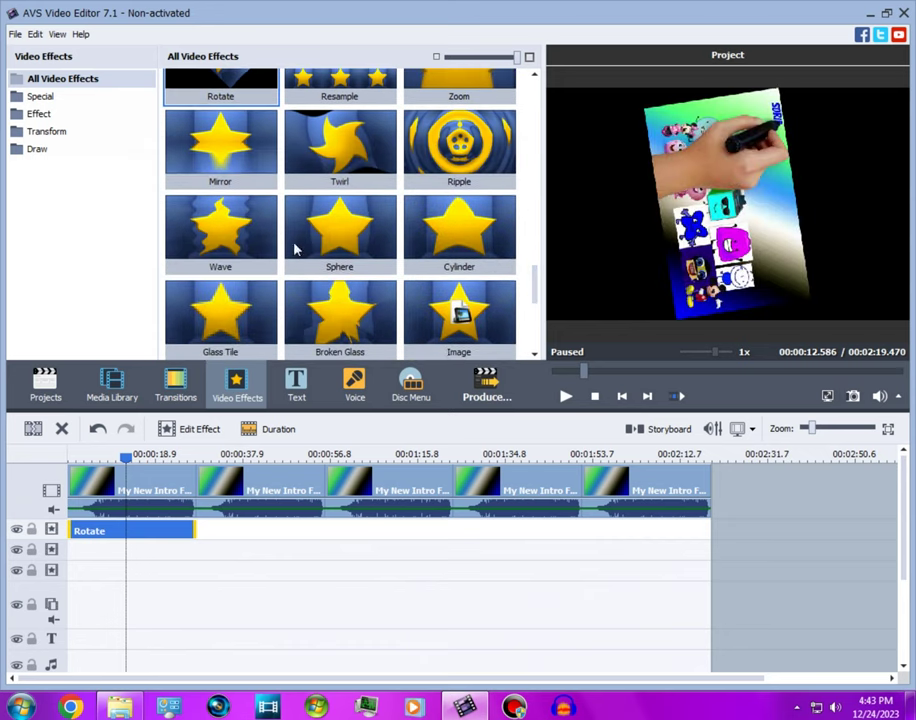
drag(225, 235, 78, 552)
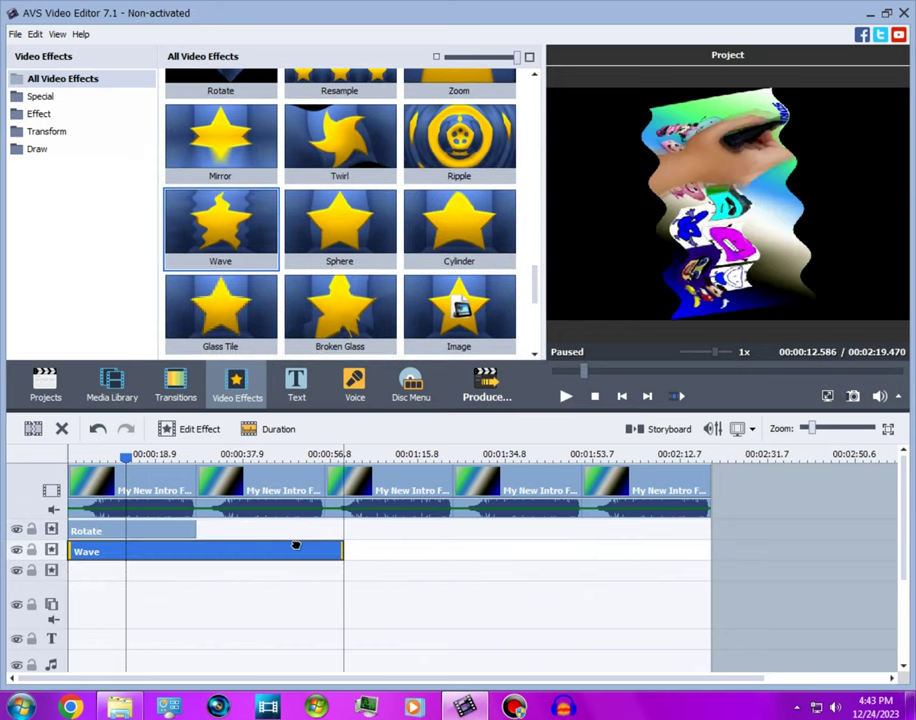
drag(343, 555, 196, 548)
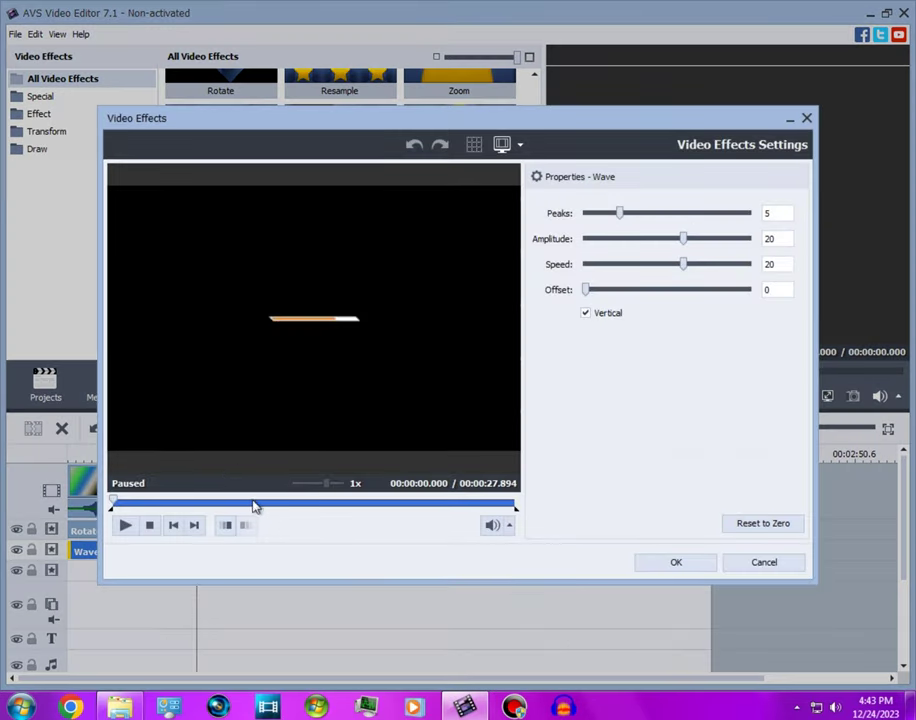
click(252, 502)
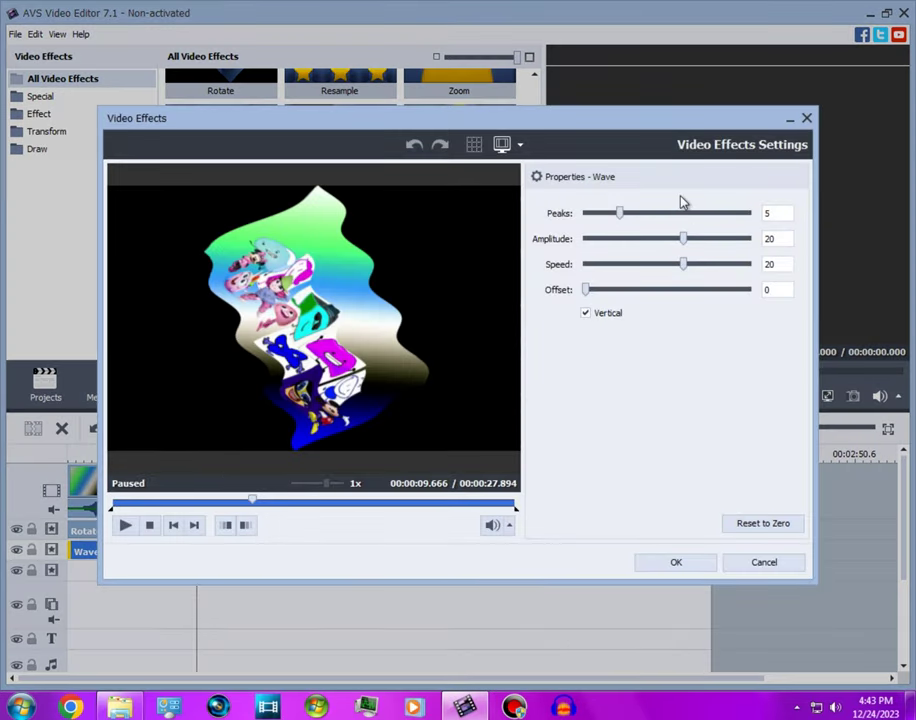
drag(608, 222, 587, 236)
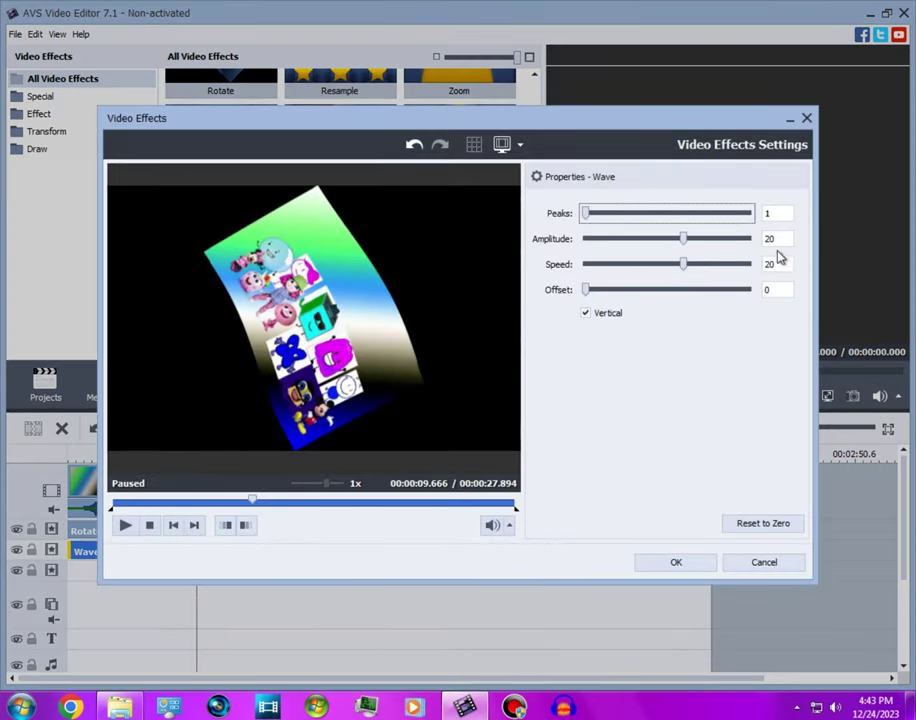
text(0)
drag(683, 238, 758, 394)
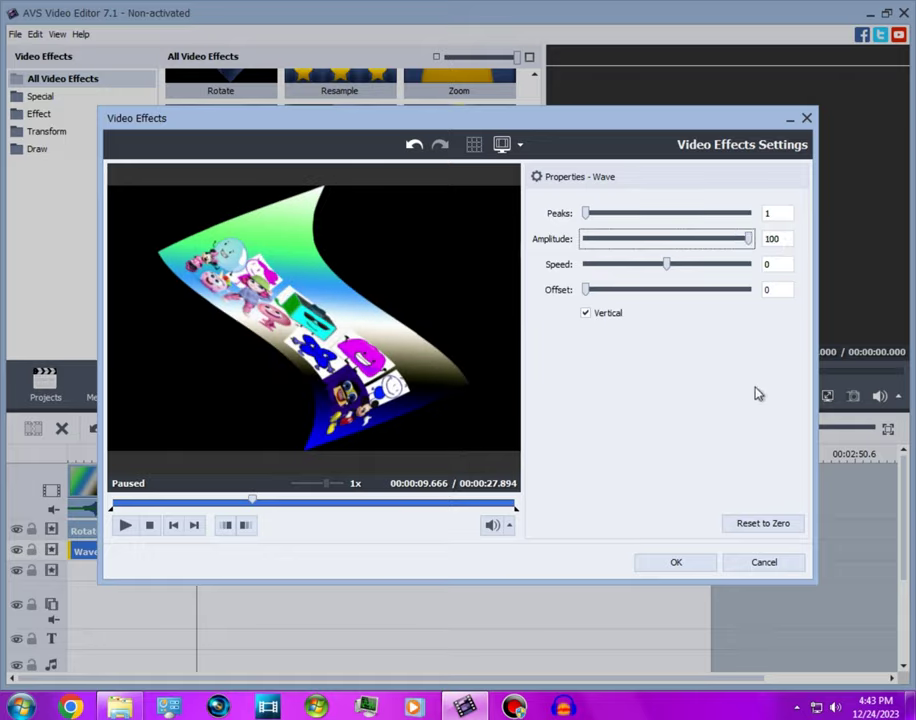
click(676, 563)
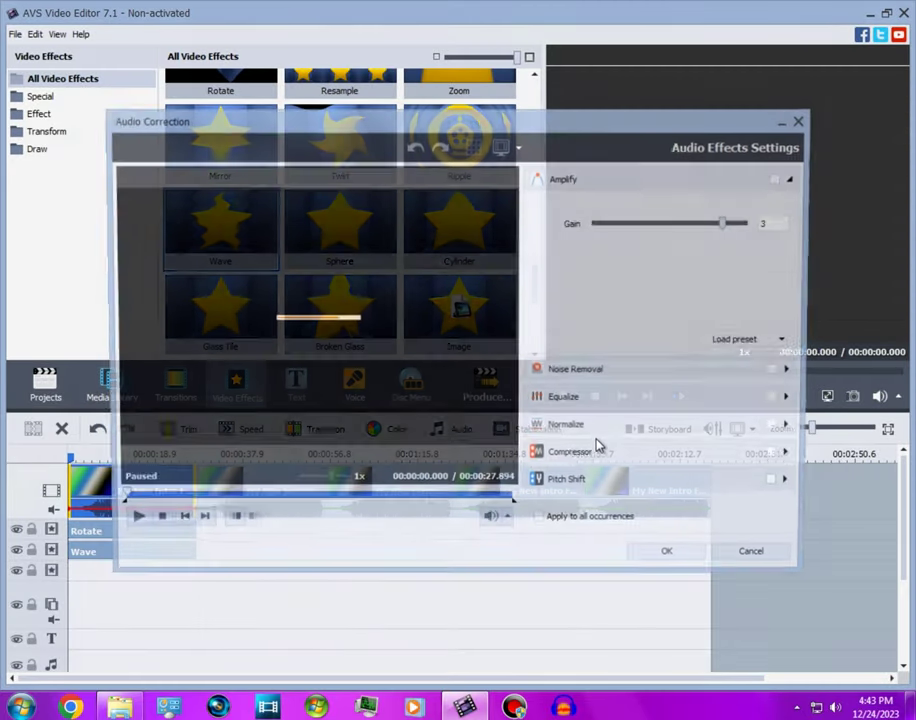
- Enable Pitch Shift on the first clip's audio with a rate of 124
click(601, 457)
click(617, 486)
mouse_move(706, 366)
mouse_down()
mouse_move(688, 367)
mouse_move(706, 371)
mouse_up()
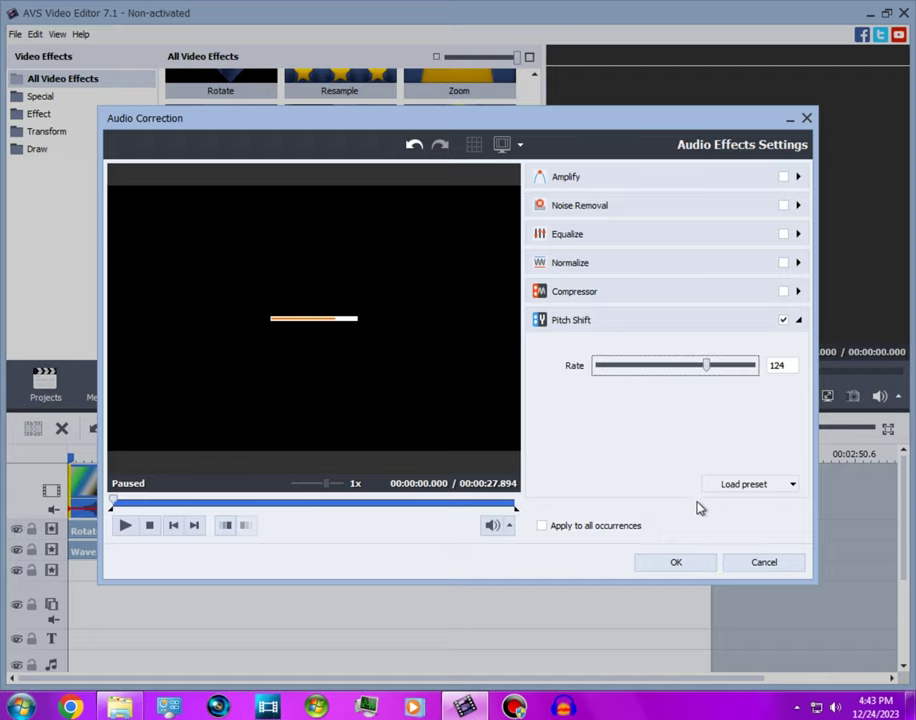
click(677, 566)
- Set the second clip's hue to 70 in its color correction settings
right_click(207, 576)
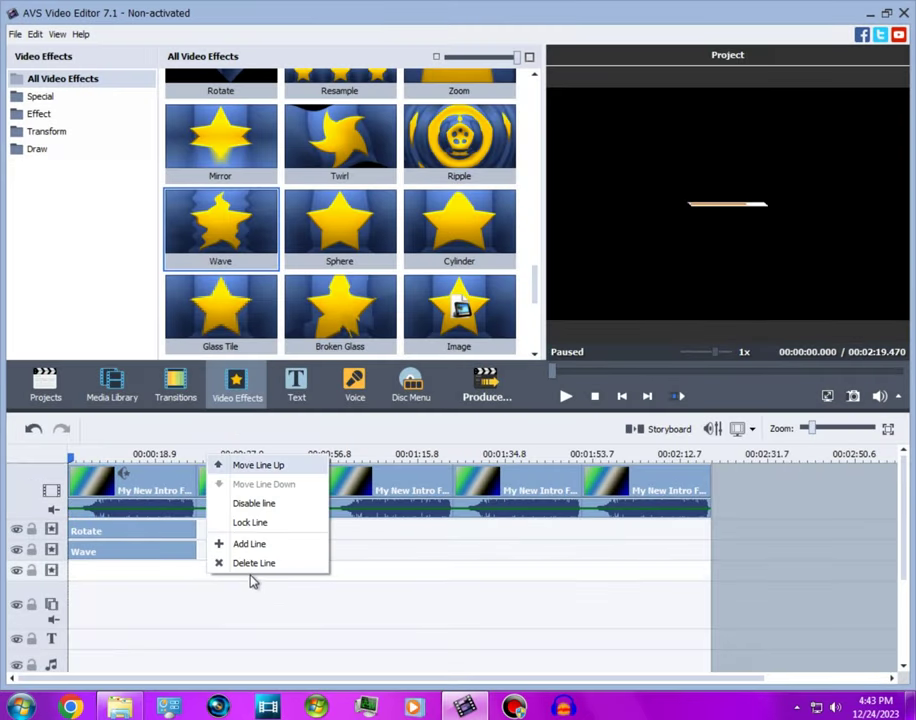
click(191, 484)
click(263, 469)
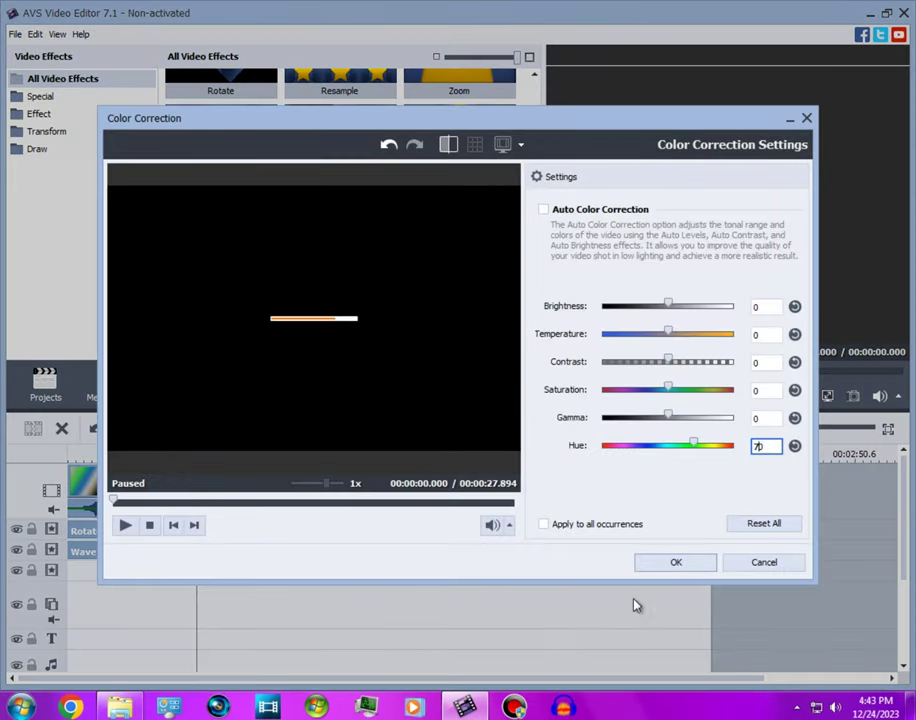
click(662, 568)
- Slow the second clip to a playback speed of 0.3x
drag(533, 297, 502, 299)
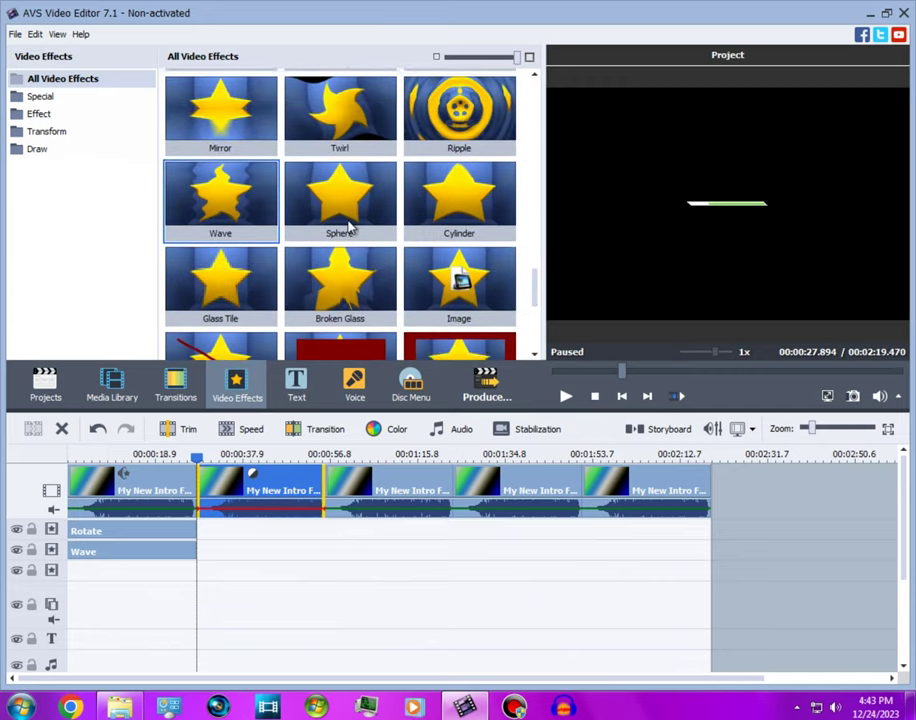
click(232, 429)
text(0.3)
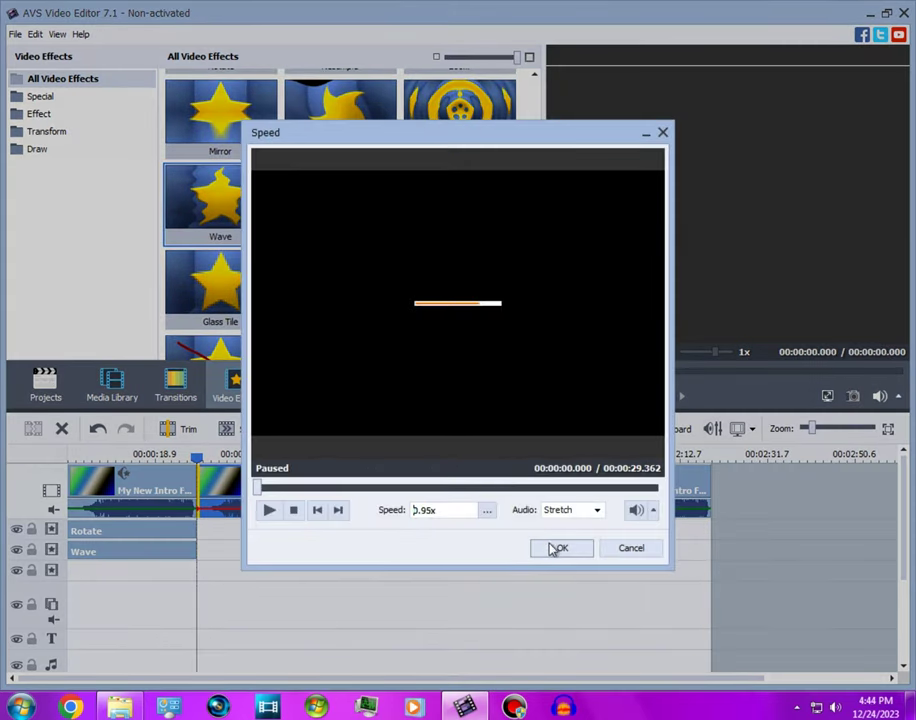
text(5)
click(562, 549)
- Add a Sphere effect spanning the whole slowed second clip and set its Degree to the maximum
drag(339, 190, 203, 536)
drag(475, 531, 611, 533)
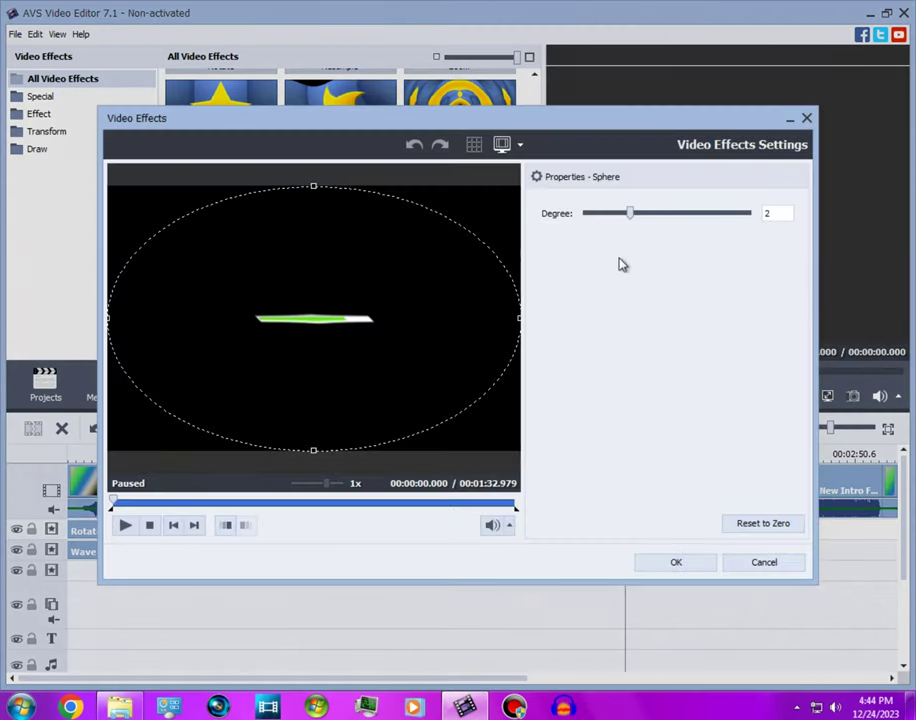
drag(630, 213, 752, 216)
click(673, 561)
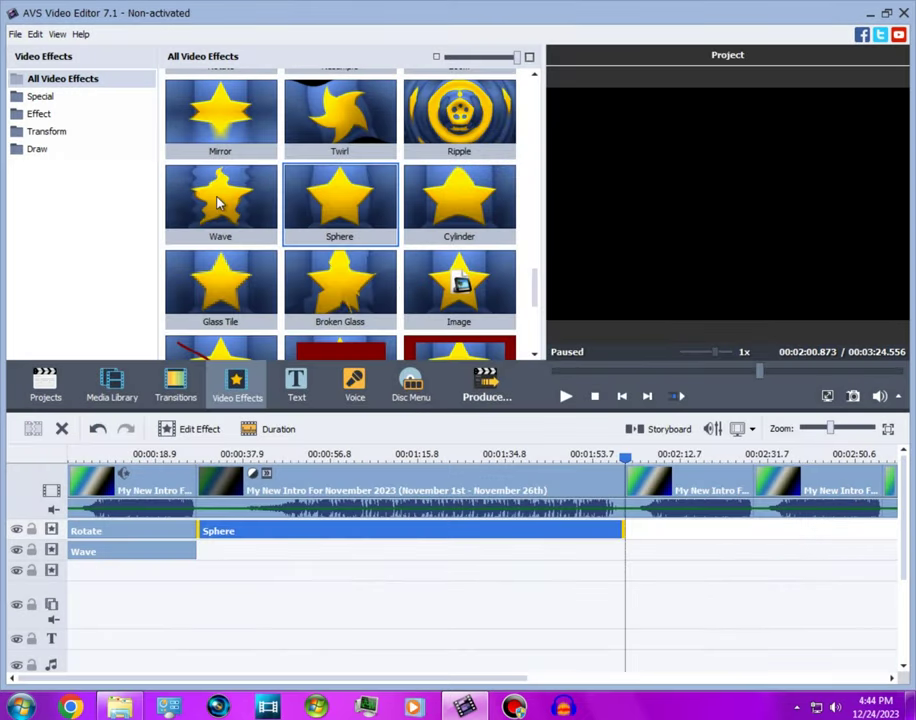
- Add a Wave effect spanning the second clip on the second effect line with Peaks 2, Amplitude 100 and Speed 0
drag(217, 200, 305, 555)
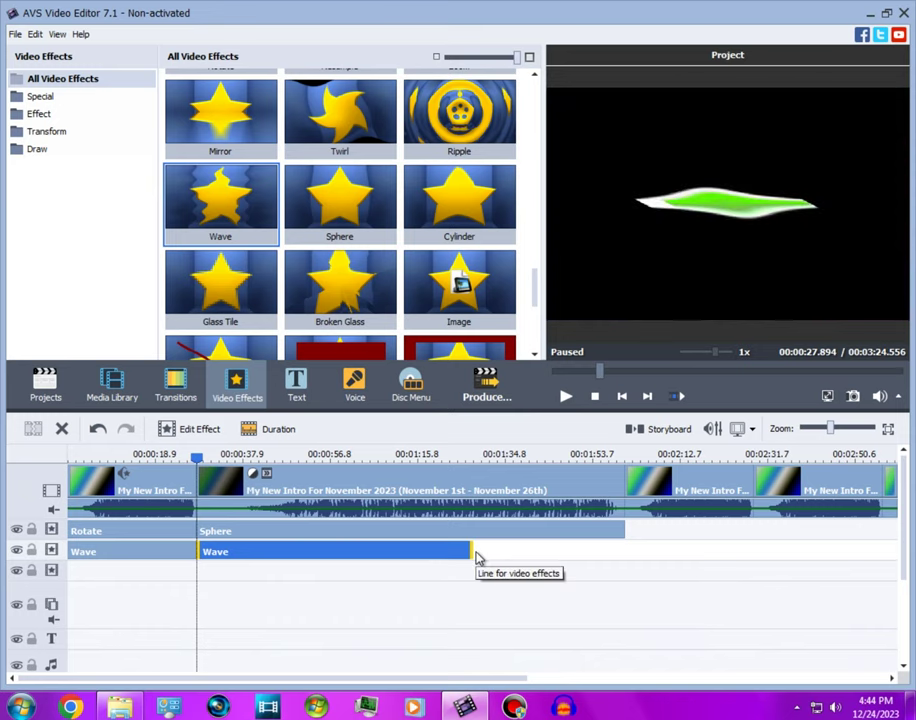
drag(473, 544, 611, 545)
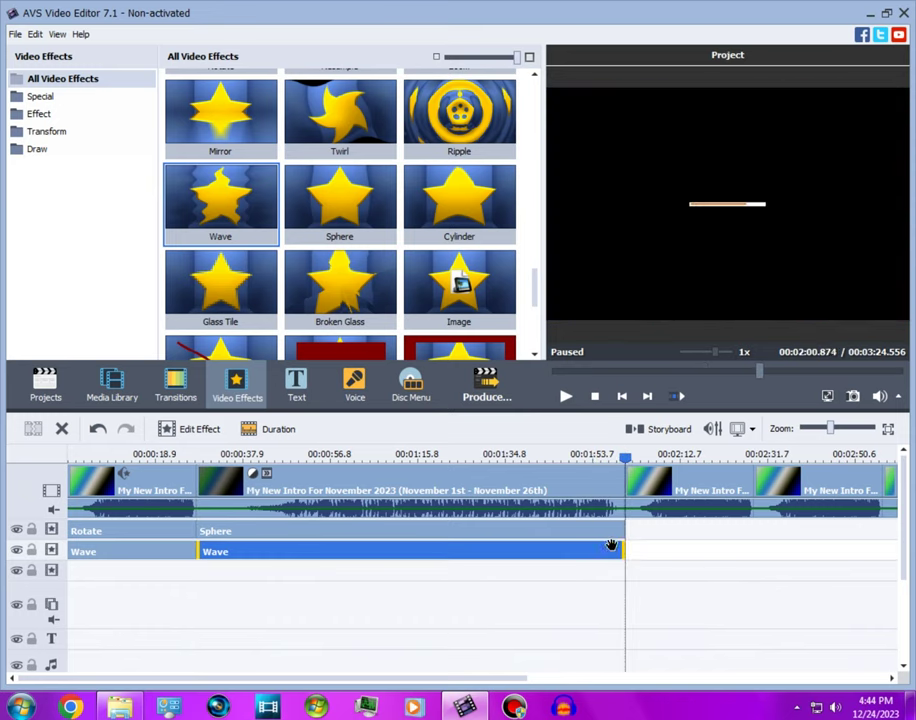
double_click(576, 540)
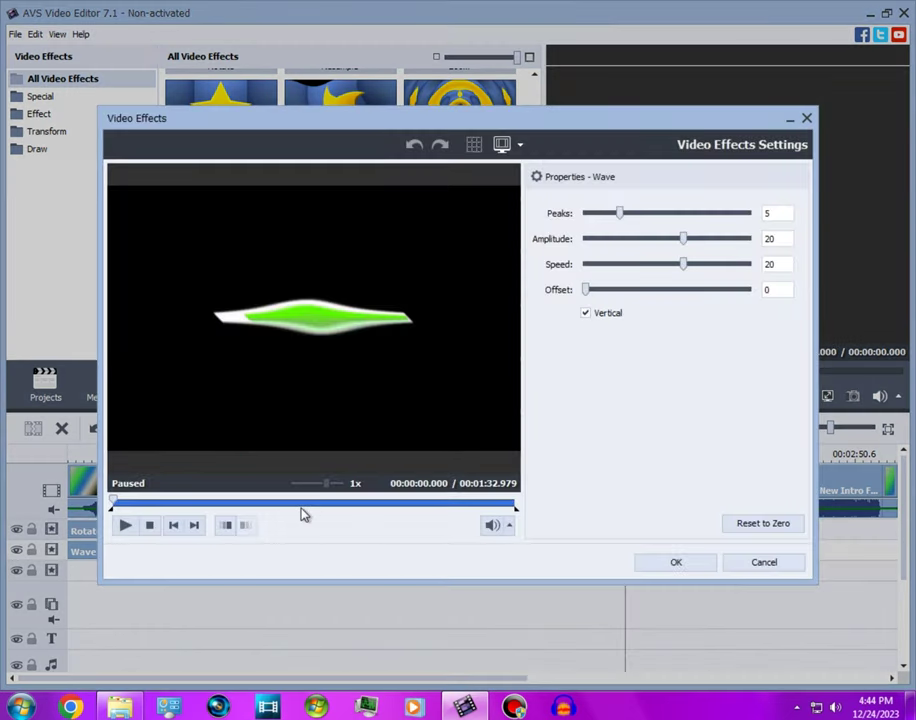
click(283, 506)
click(595, 214)
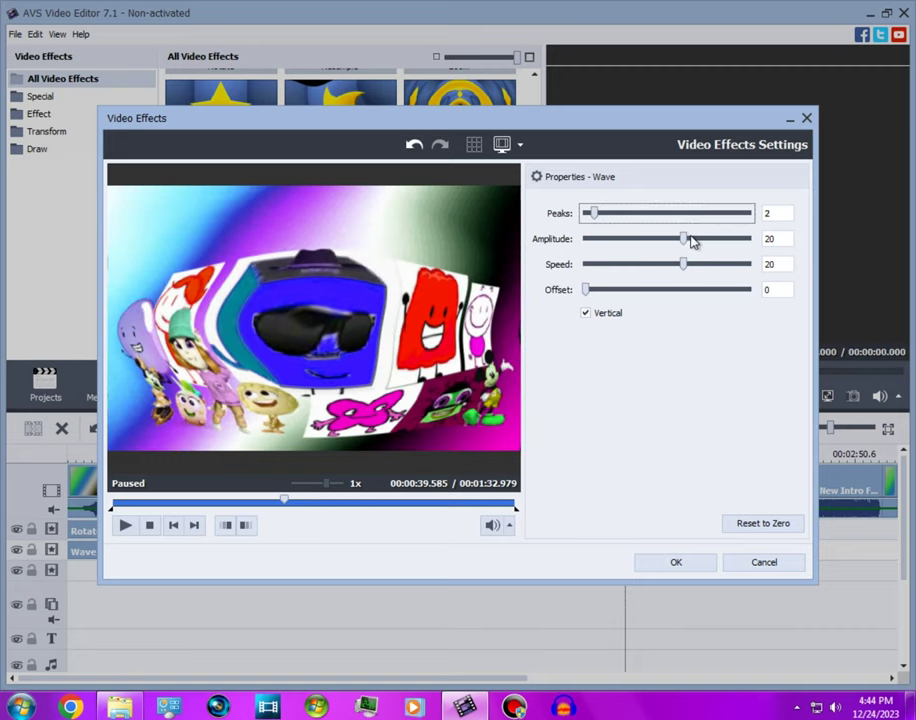
drag(684, 239, 760, 241)
text(0)
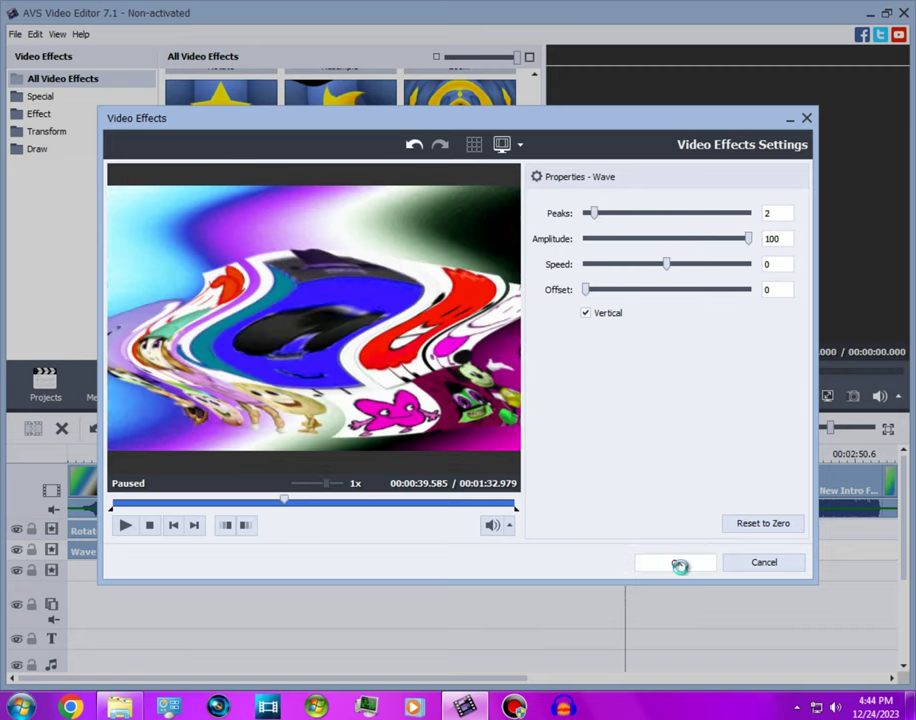
click(679, 566)
- Duplicate the second clip's Wave effect onto the third effect line at the clip's start and disable Vertical for the copy
right_click(563, 552)
click(607, 640)
drag(673, 558, 237, 571)
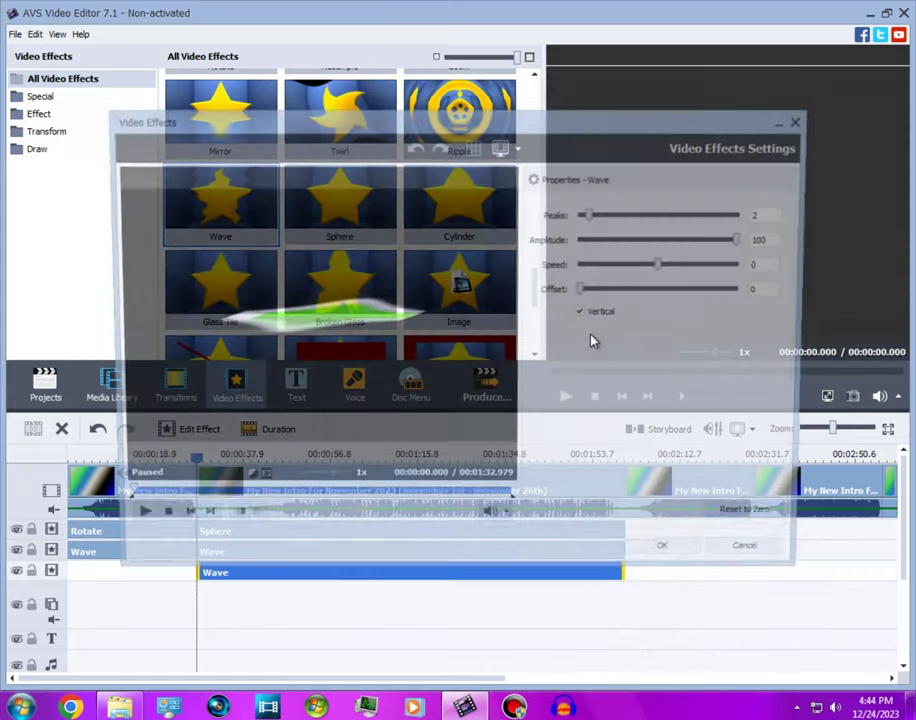
click(593, 314)
click(675, 562)
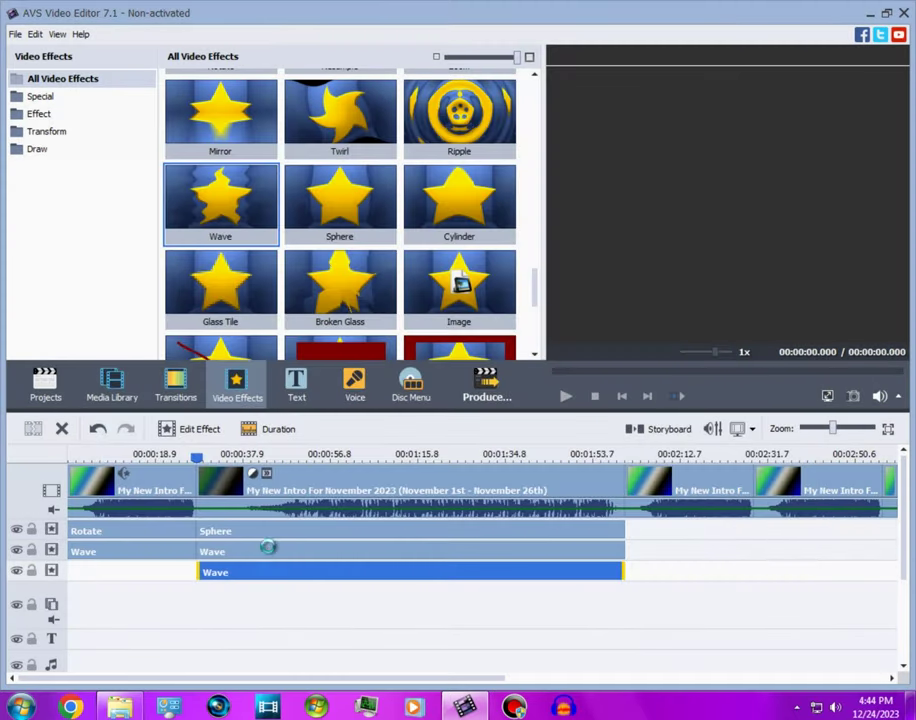
- Apply a Pitch Shift with a Rate of 70 to the second clip's audio
click(365, 493)
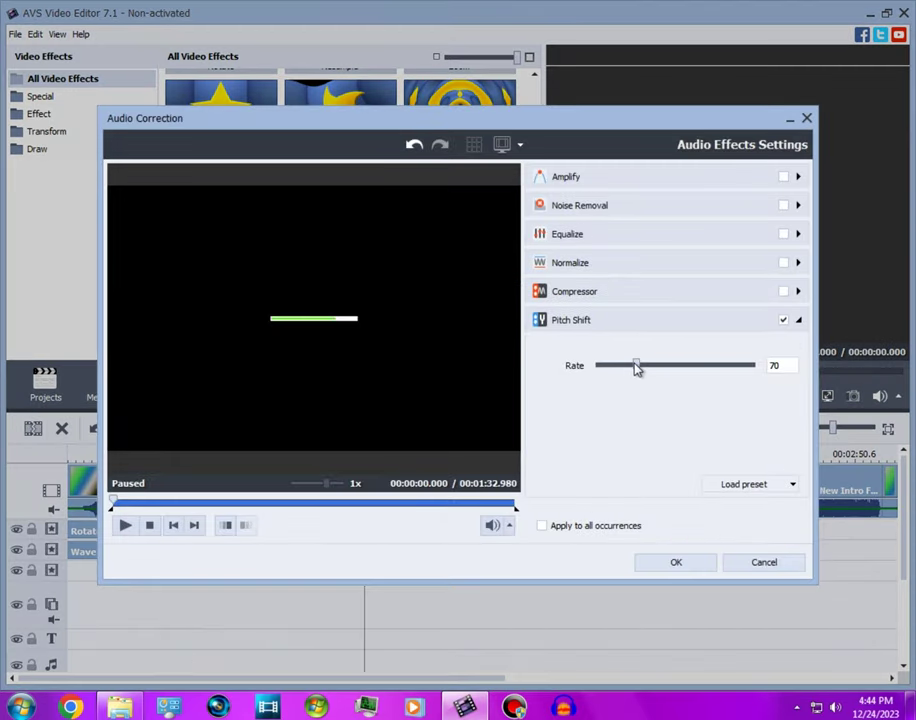
click(675, 562)
- Color-correct the third clip with a negative Hue value and add a Ripple effect spanning it on the first effect line
drag(292, 682, 466, 578)
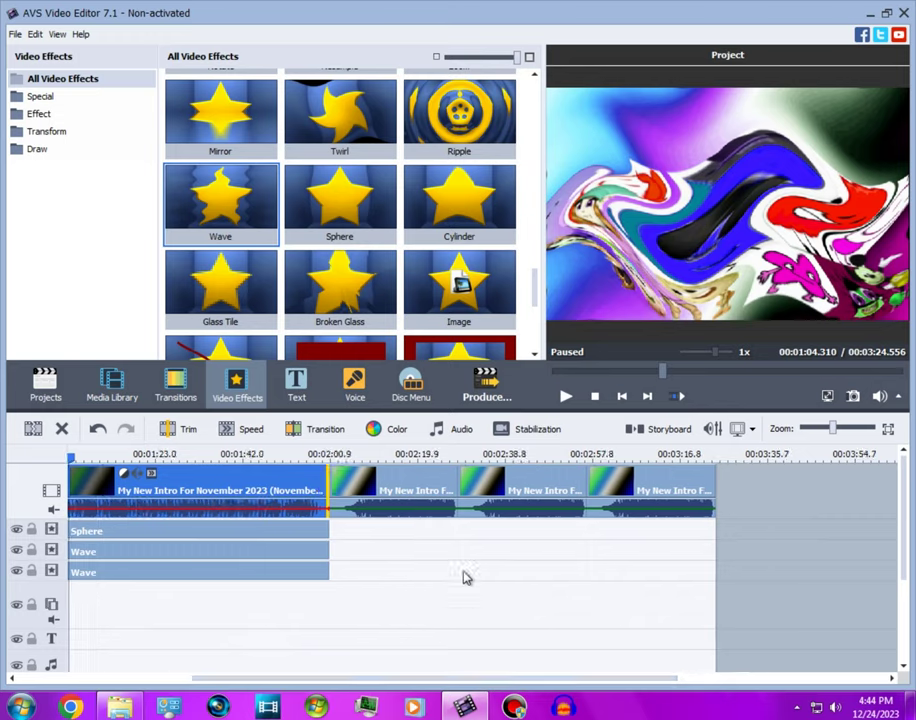
click(395, 470)
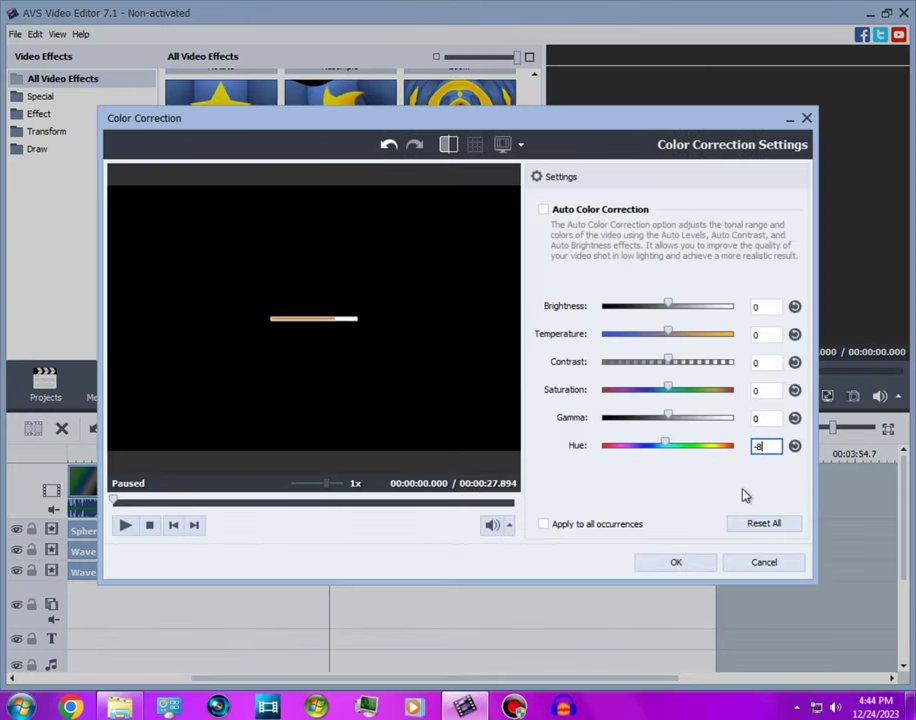
click(677, 563)
drag(459, 117, 455, 528)
- Apply a raised Pitch Shift to the third clip's audio
click(358, 465)
click(443, 429)
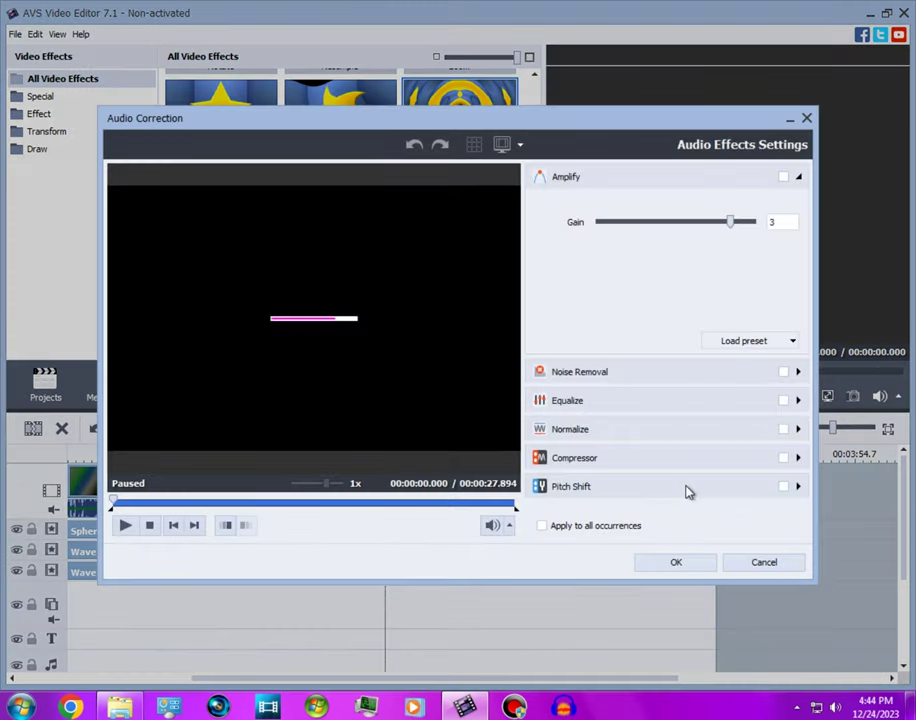
click(686, 488)
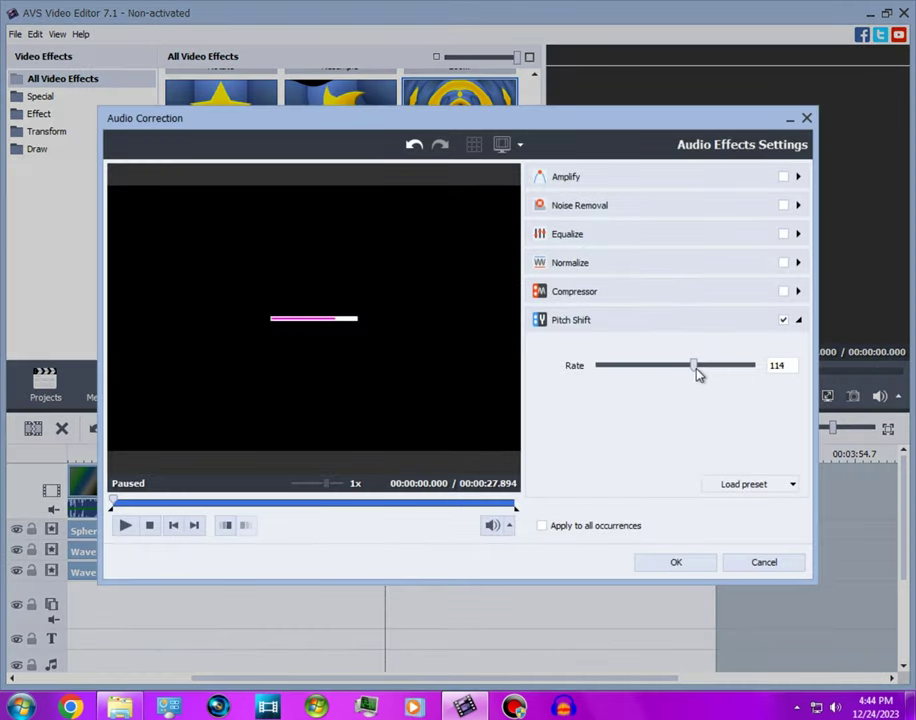
drag(720, 368, 726, 368)
click(673, 560)
- Preview the second clip's combined Sphere and Wave effects from within the clip
click(212, 497)
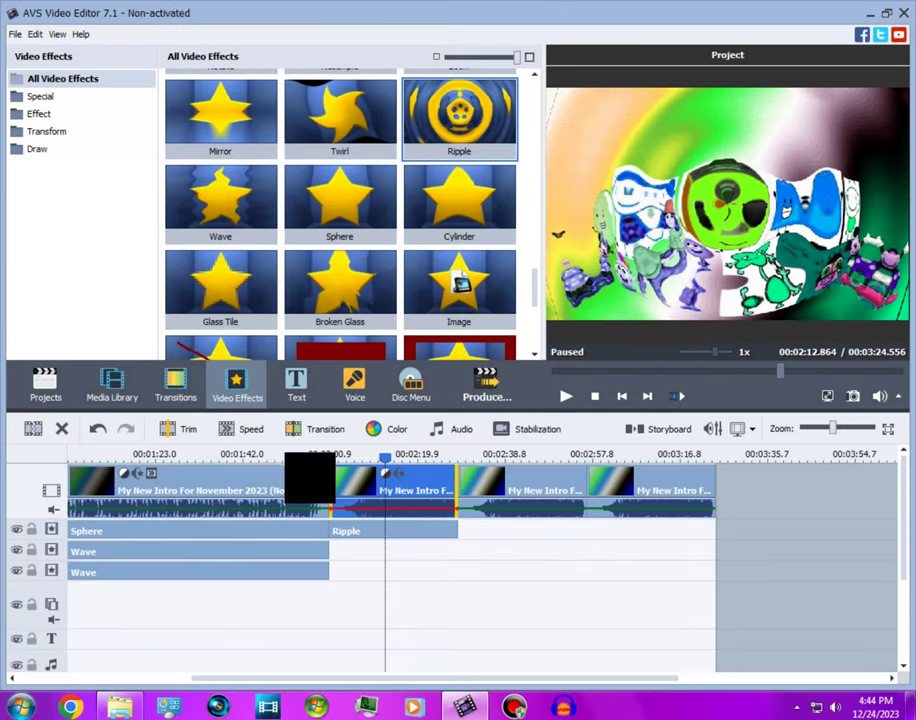
click(242, 457)
click(565, 397)
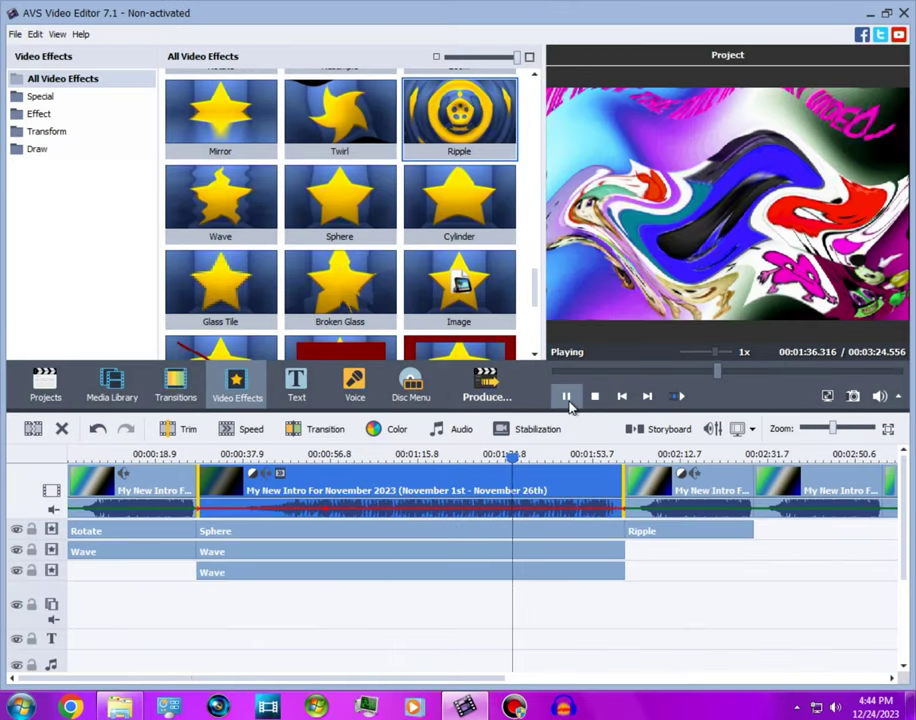
- Add a Mirror effect to the first effect line and trim it to span the fourth clip
drag(468, 678, 722, 662)
click(422, 490)
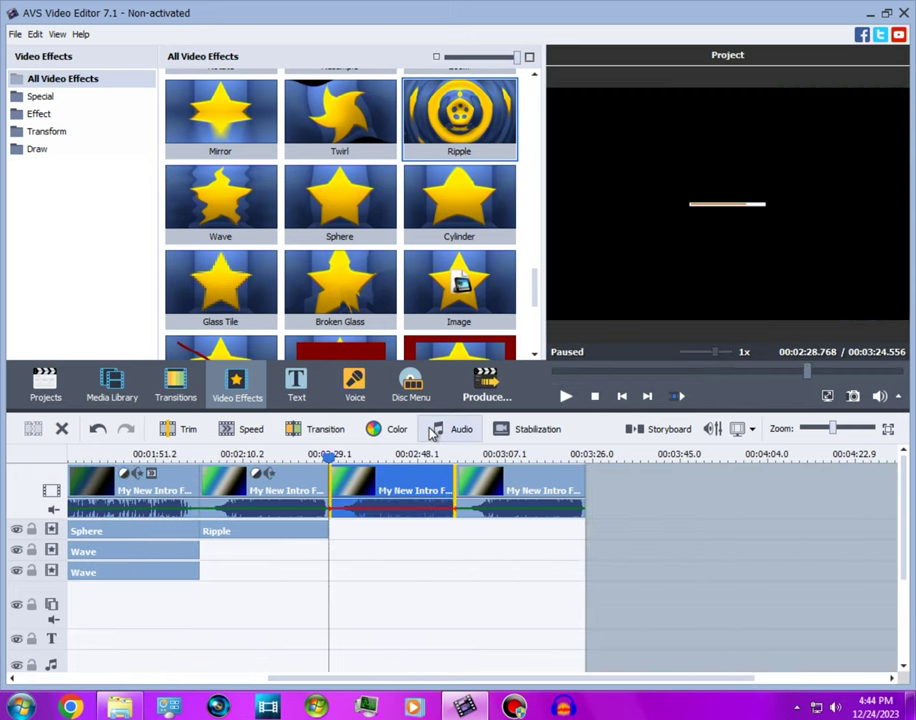
drag(220, 115, 358, 536)
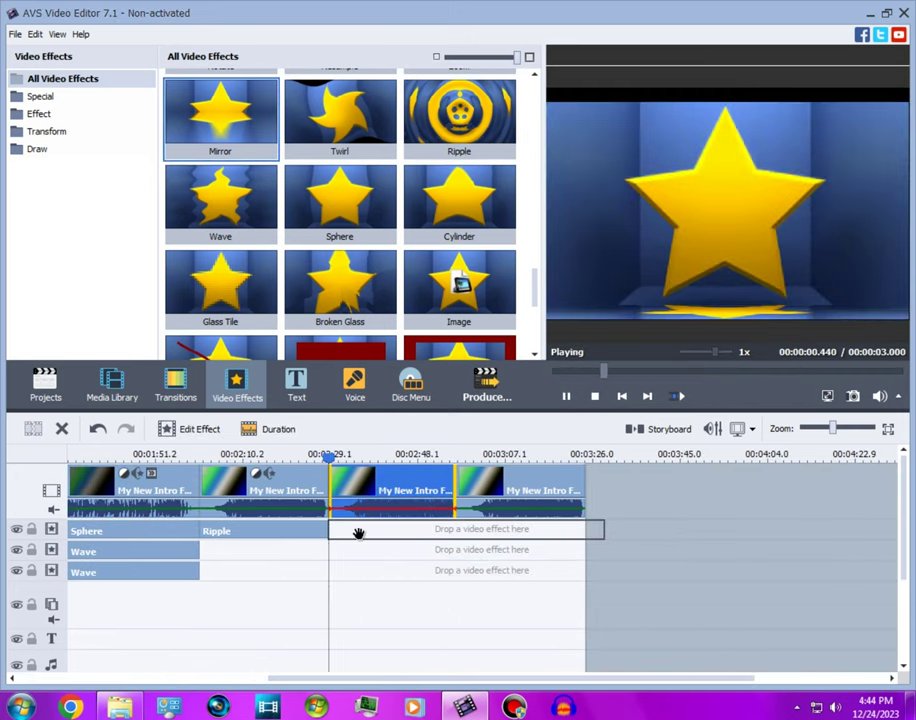
drag(604, 524, 456, 525)
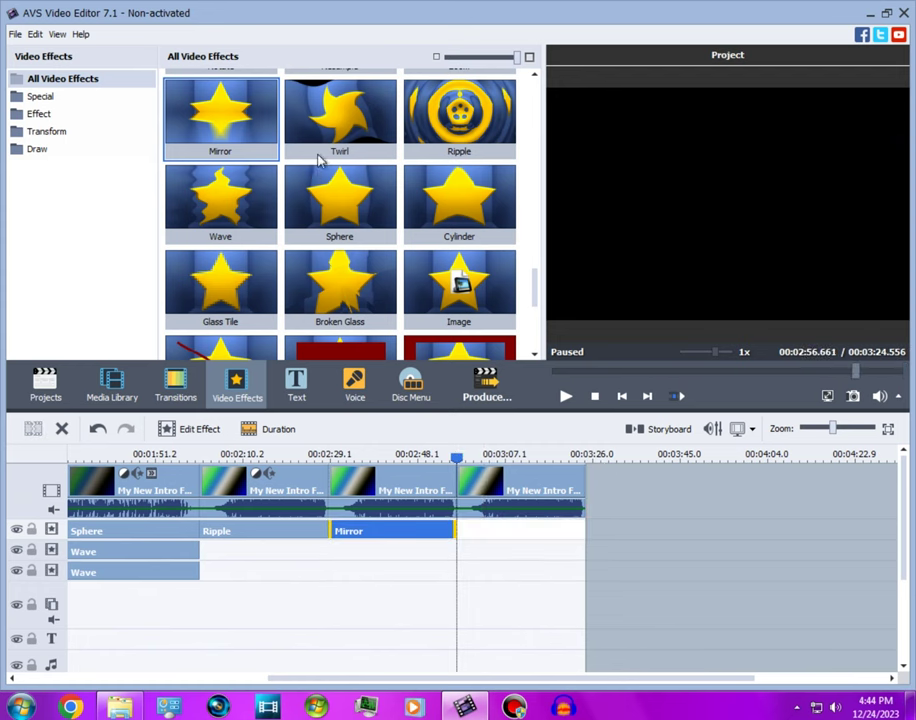
- Add a Twirl effect spanning the fourth clip on the second effect line with Degree 2 and Angle 90
drag(321, 153, 350, 546)
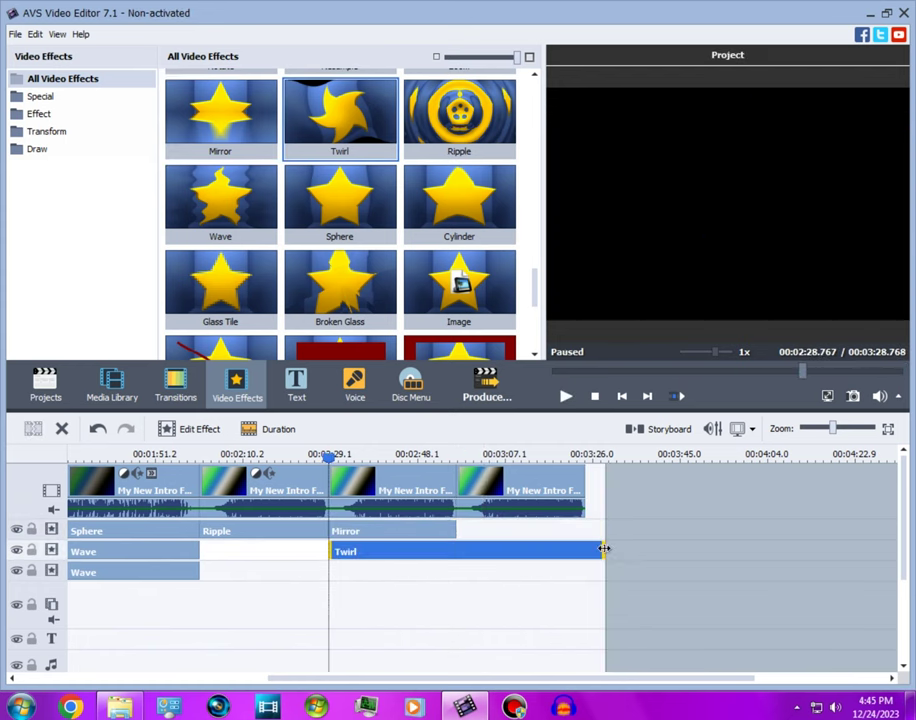
drag(604, 548, 454, 548)
click(402, 455)
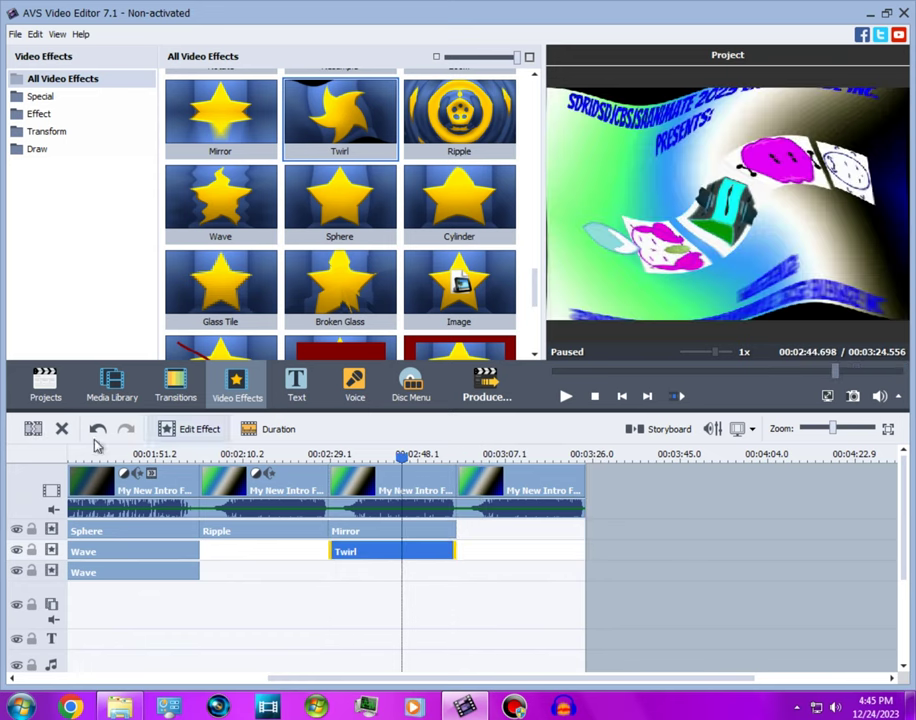
click(172, 436)
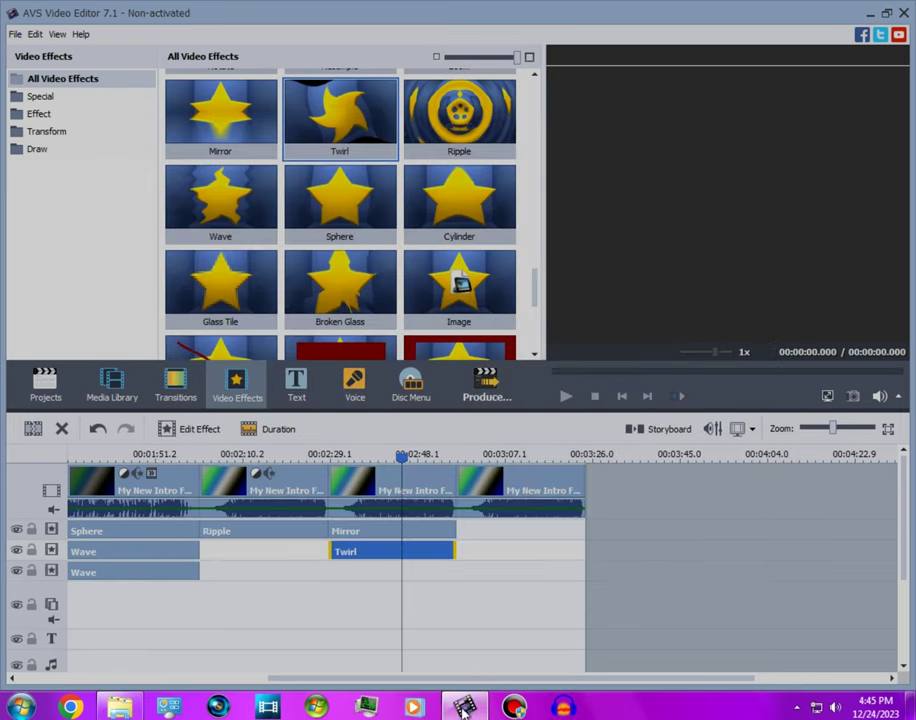
right_click(463, 706)
click(677, 333)
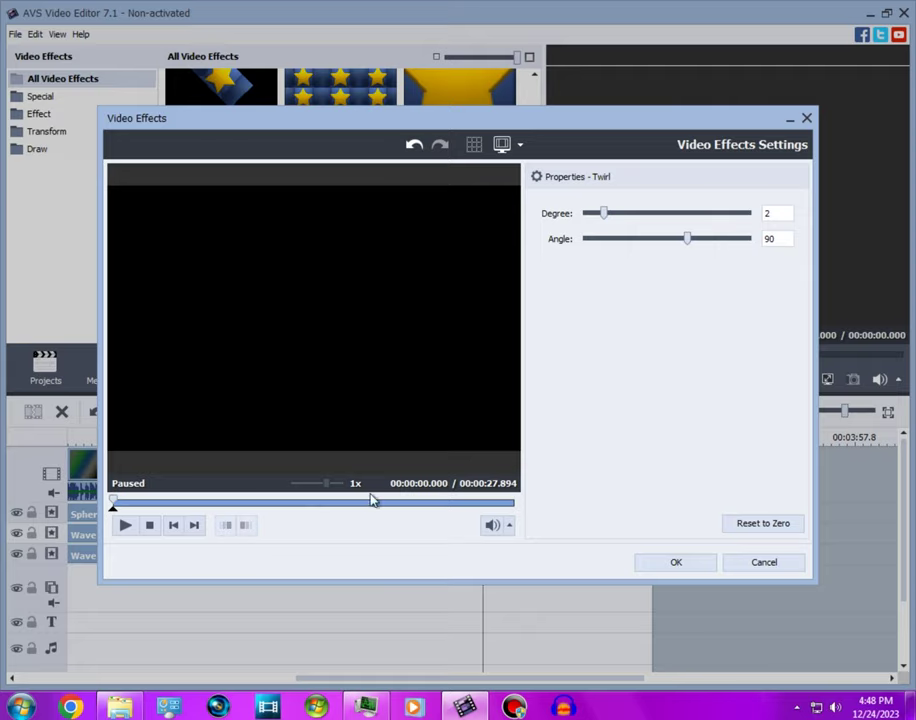
click(677, 562)
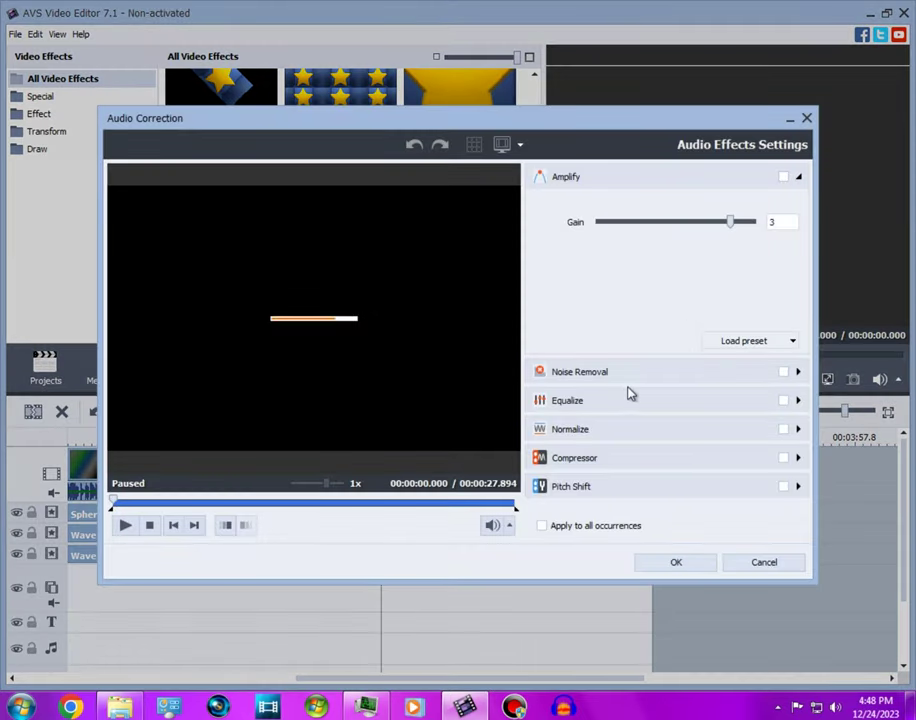
- Enable Noise Removal and Pitch Shift on the fourth clip's audio
click(600, 377)
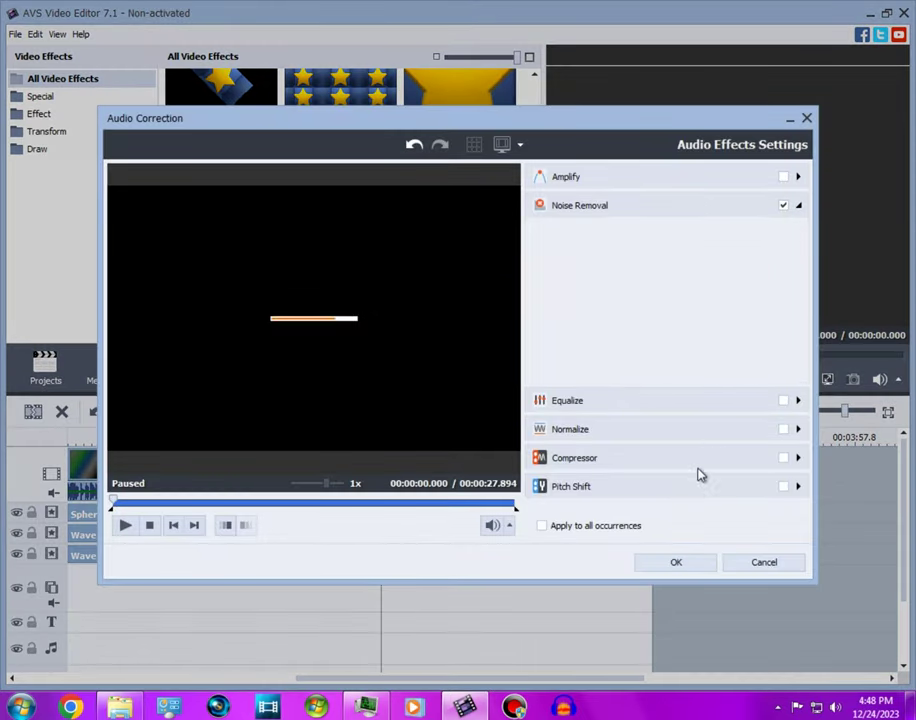
click(700, 477)
click(687, 571)
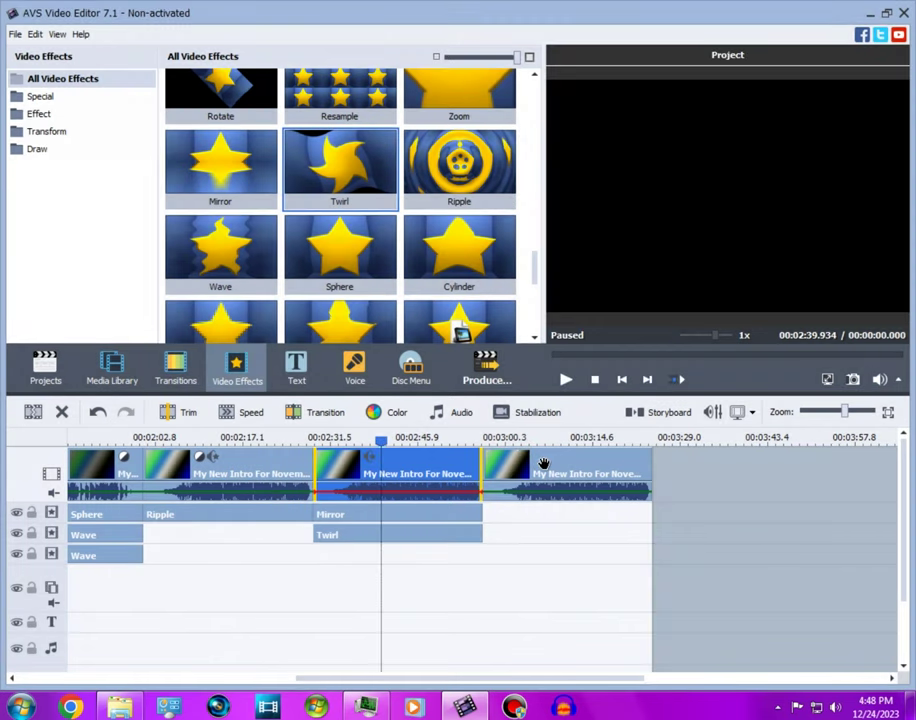
- Add a Colorize effect spanning the fifth clip on the first effect line with Red 0, Green 0 and Blue 255
drag(535, 272, 481, 229)
drag(220, 185, 500, 514)
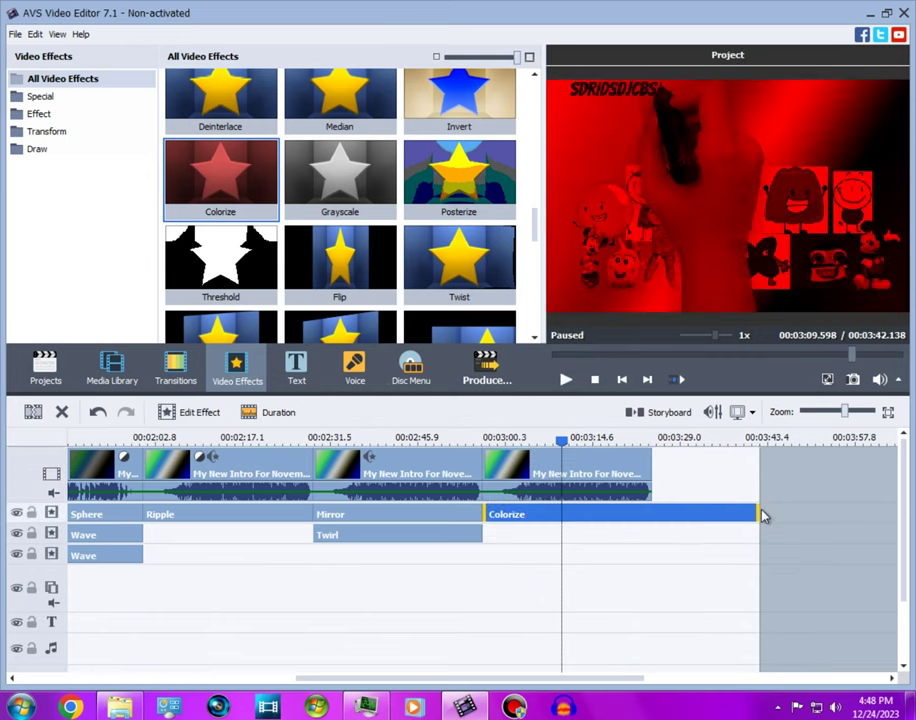
drag(758, 511, 651, 512)
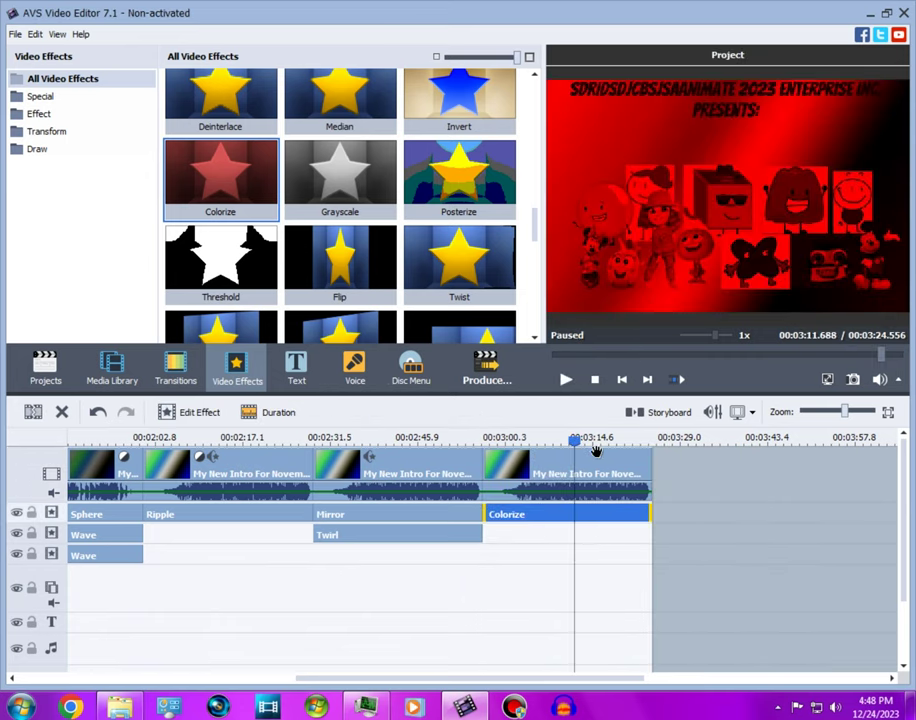
double_click(645, 514)
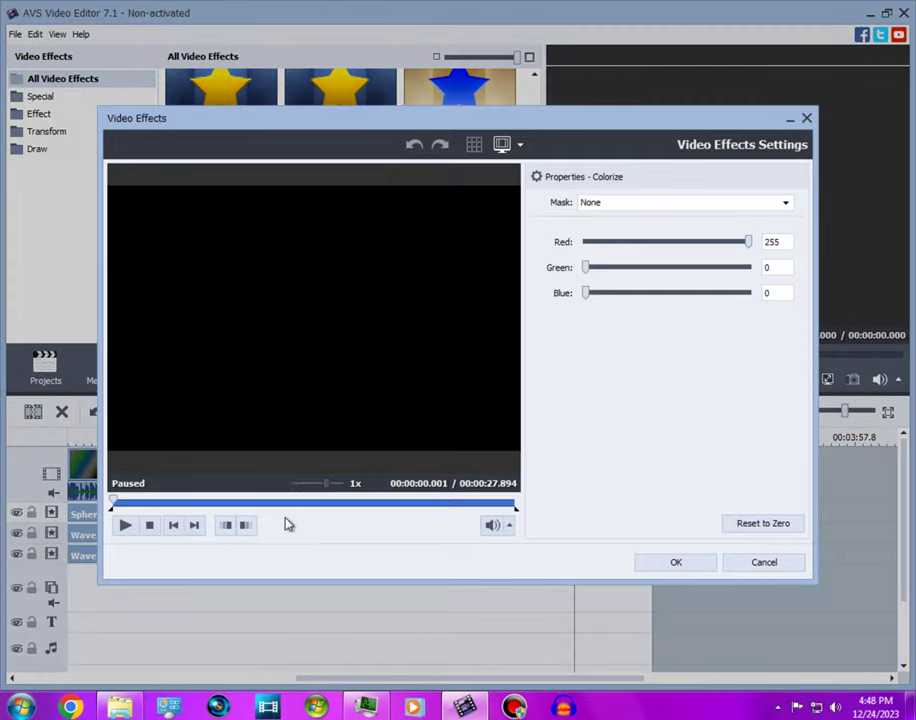
drag(748, 241, 585, 241)
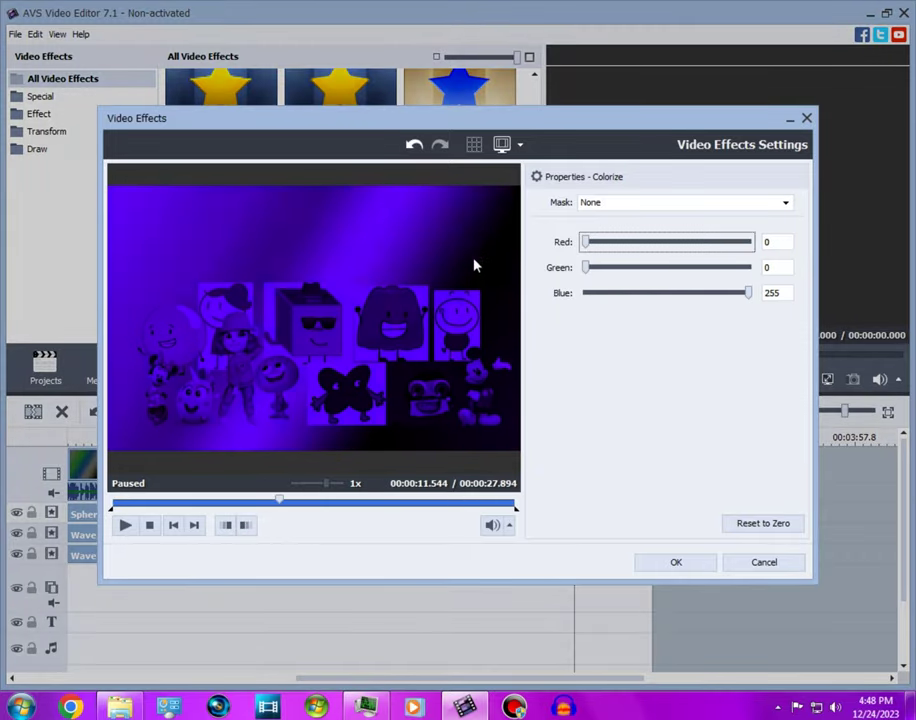
click(664, 558)
- Add a Color Exchange effect to the second effect line and trim it to span the fifth clip
drag(534, 221, 457, 160)
drag(352, 175, 490, 540)
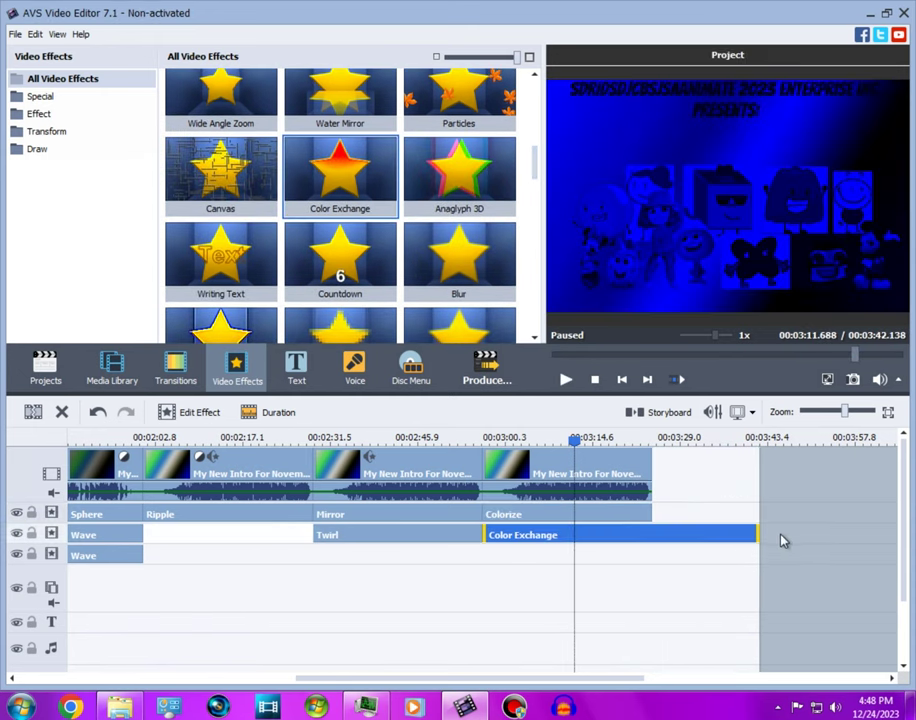
drag(760, 537, 648, 535)
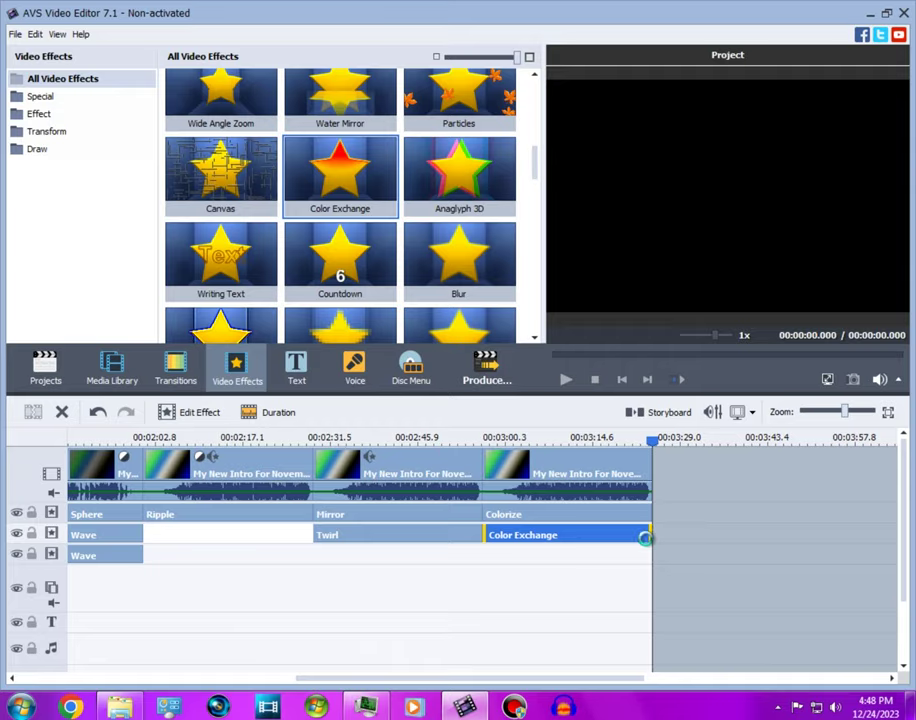
- Set the fifth clip's Color Exchange effect to Color 1 black and Color 2 dark blue
click(199, 412)
click(288, 502)
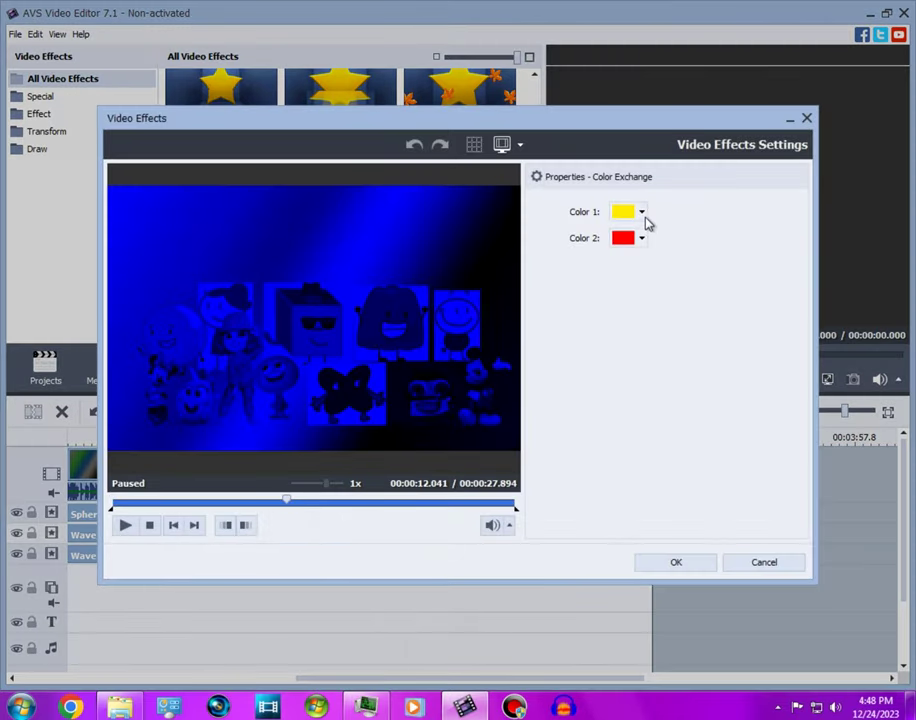
click(644, 215)
click(621, 232)
click(642, 238)
click(707, 259)
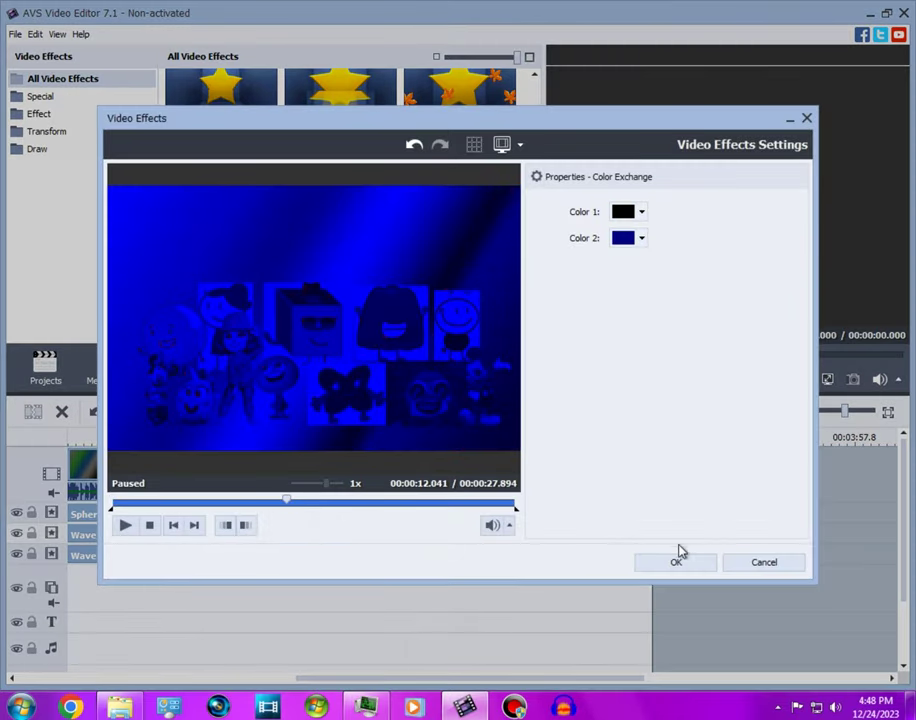
click(676, 560)
- Duplicate the fifth clip's Color Exchange effect and place the copy on the third effect line at the clip's start
right_click(545, 537)
click(601, 627)
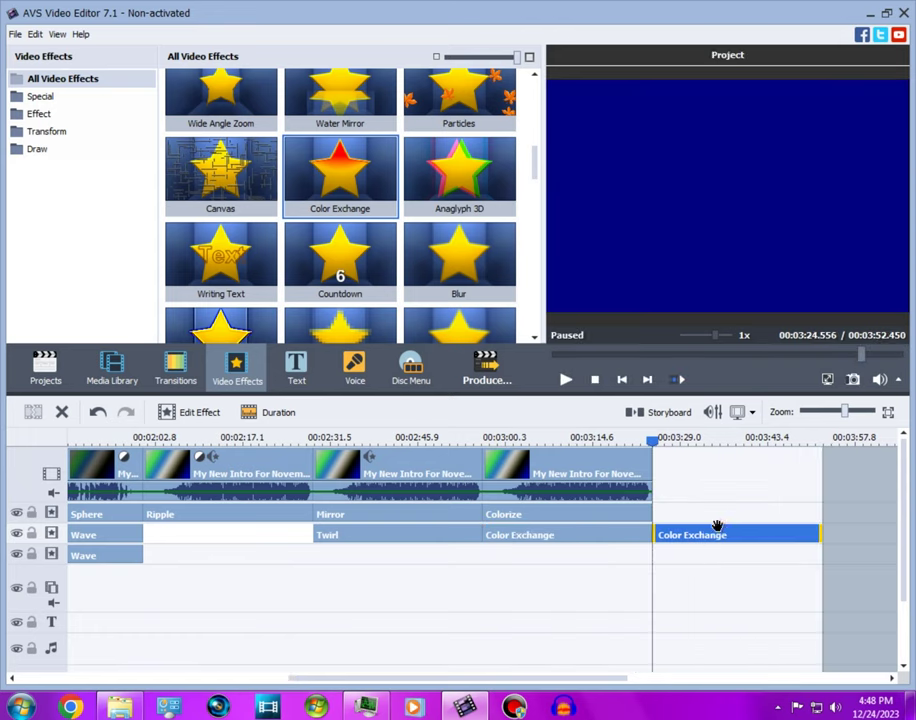
drag(549, 548, 532, 554)
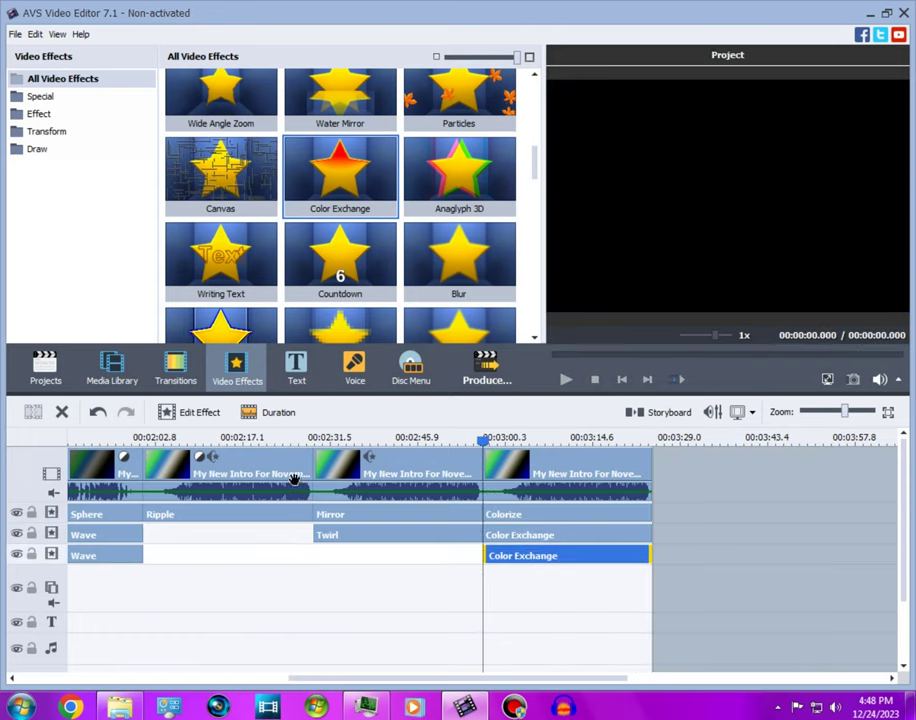
- Set the copied Color Exchange effect to Color 1 dark blue and Color 2 turquoise
click(190, 412)
click(272, 502)
click(642, 213)
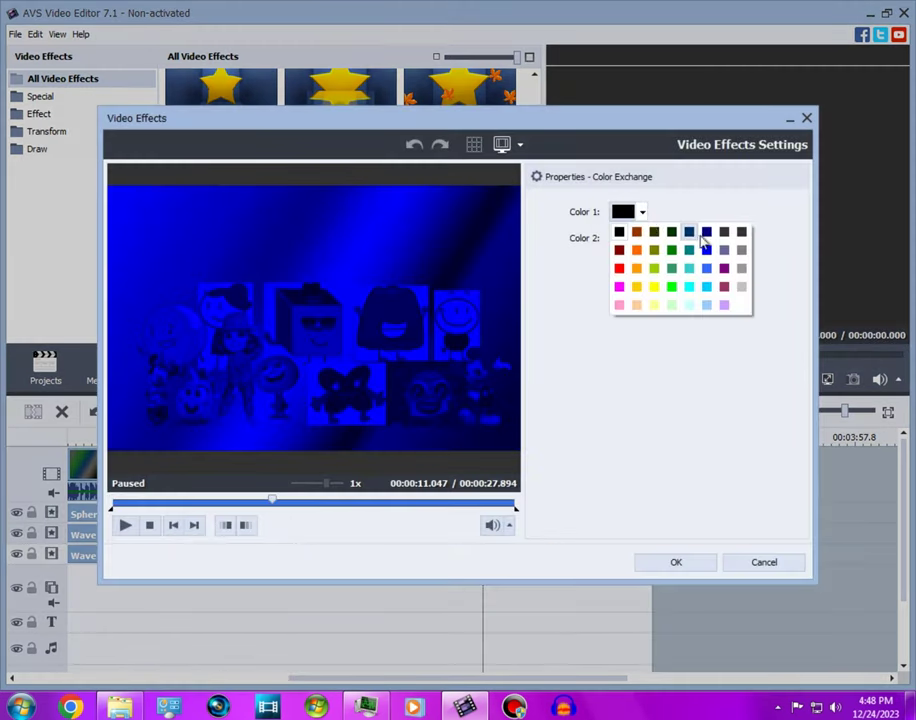
click(704, 232)
click(642, 239)
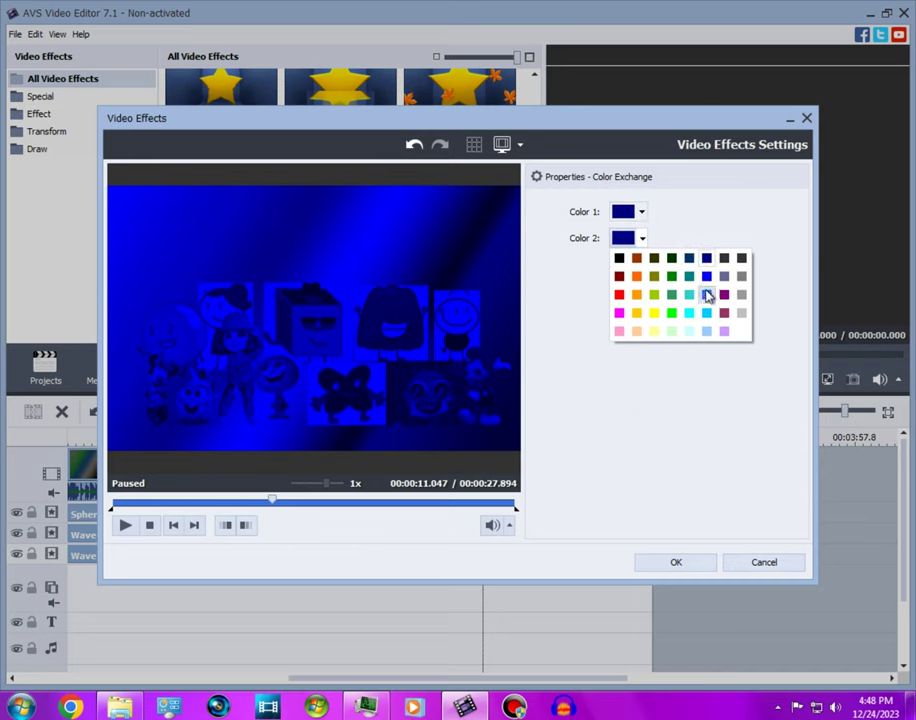
click(690, 295)
click(644, 240)
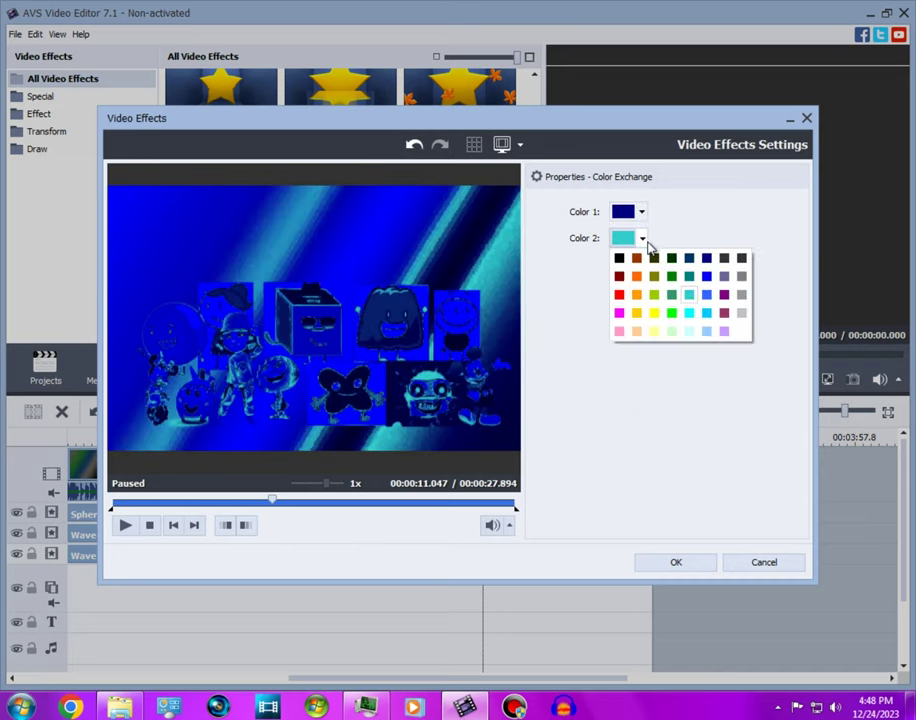
click(688, 294)
click(650, 560)
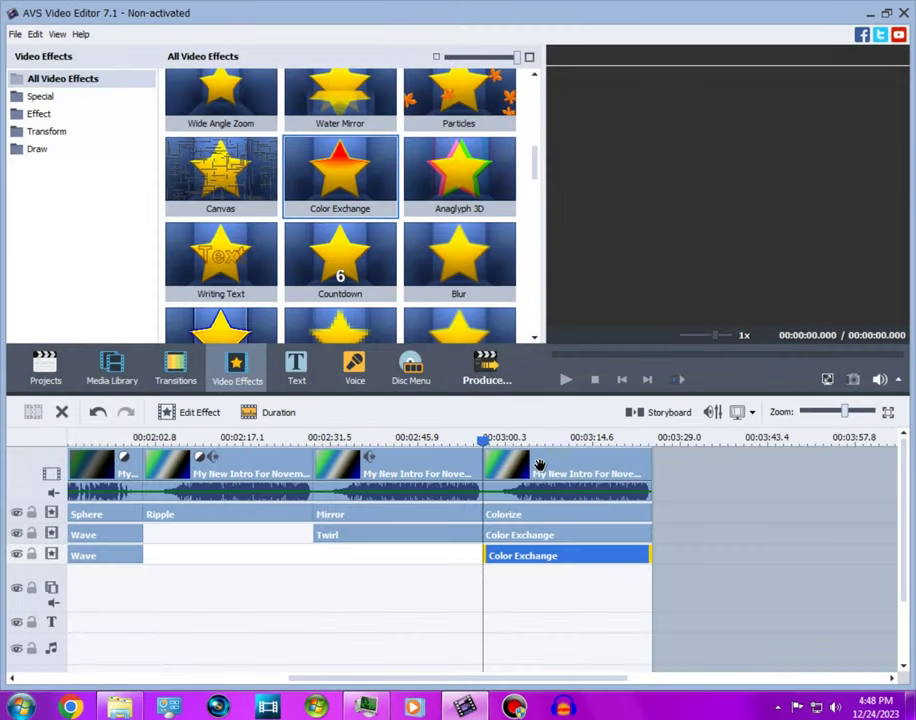
- Apply a Pitch Shift with a Rate of 110 to the fifth clip's audio
click(552, 440)
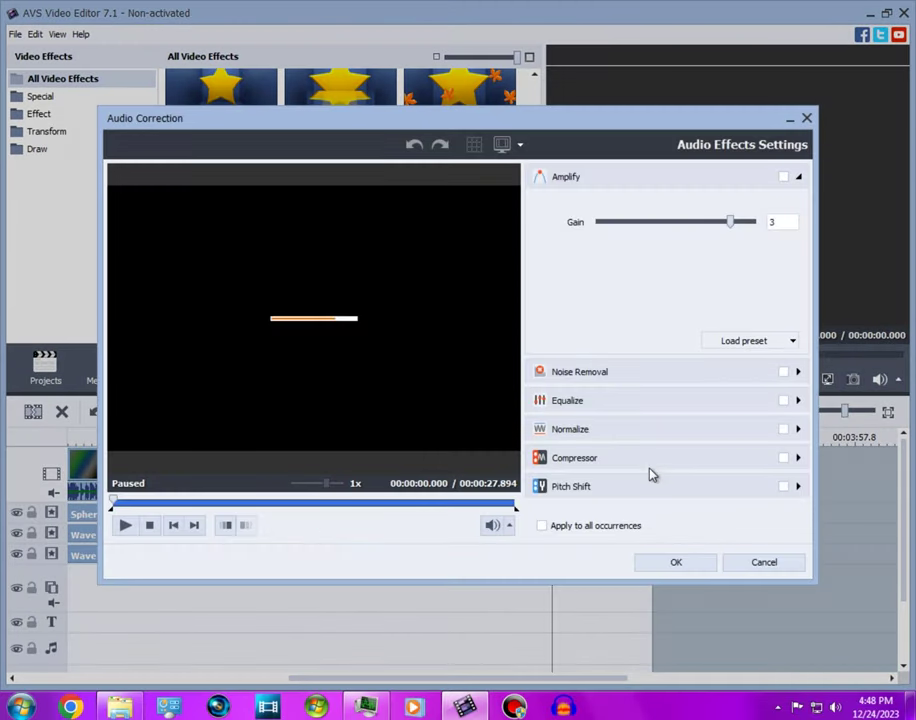
click(650, 486)
drag(650, 365, 687, 378)
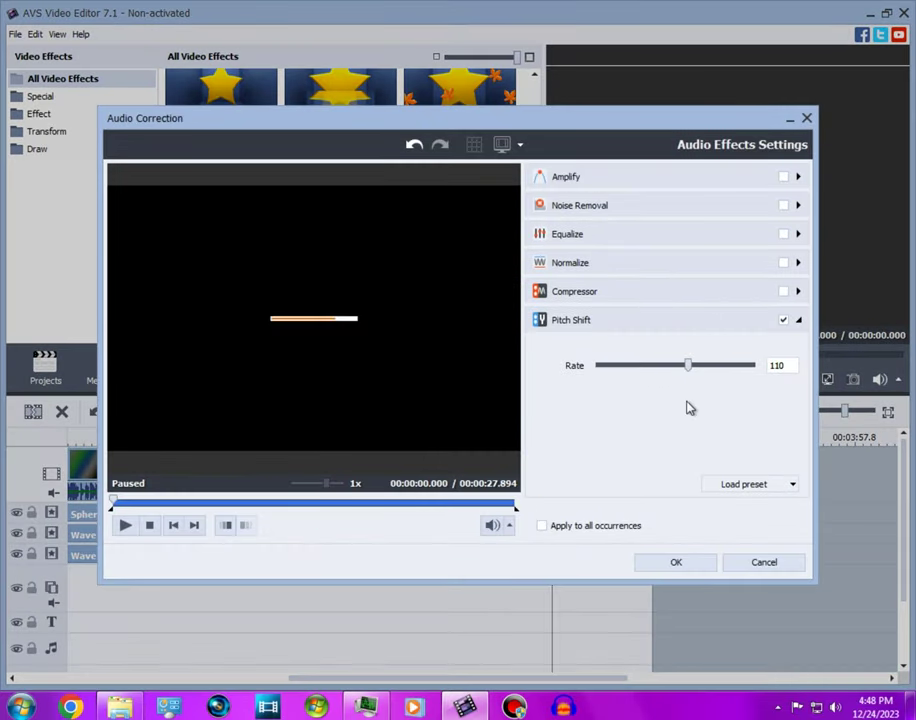
click(670, 561)
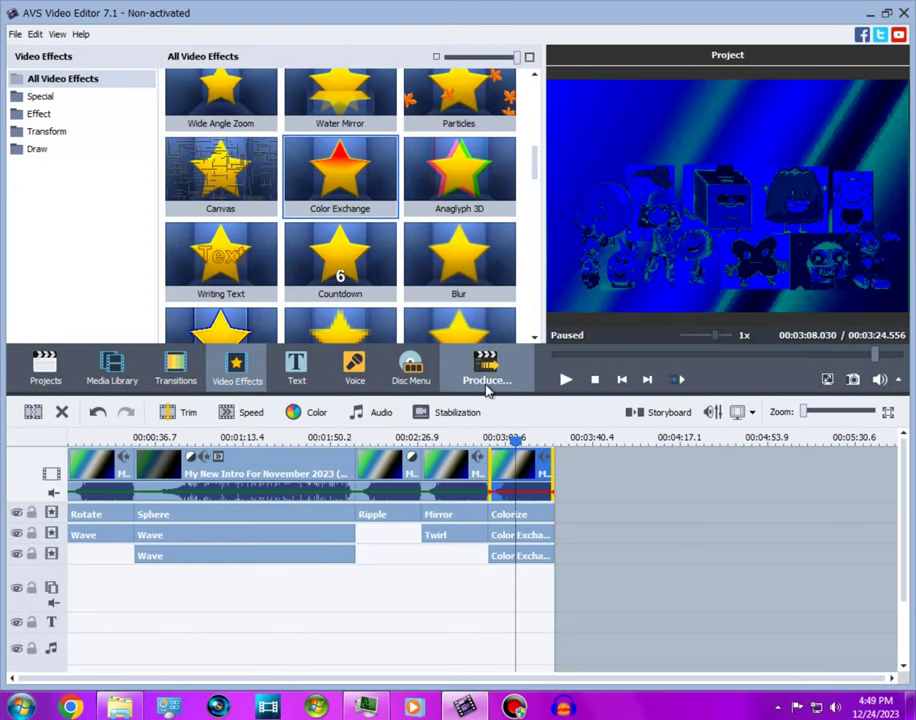
- Start producing the video, then switch to Windows Explorer and copy "My New Intro For November 2023" from the intro MP4's file name
click(485, 380)
click(120, 708)
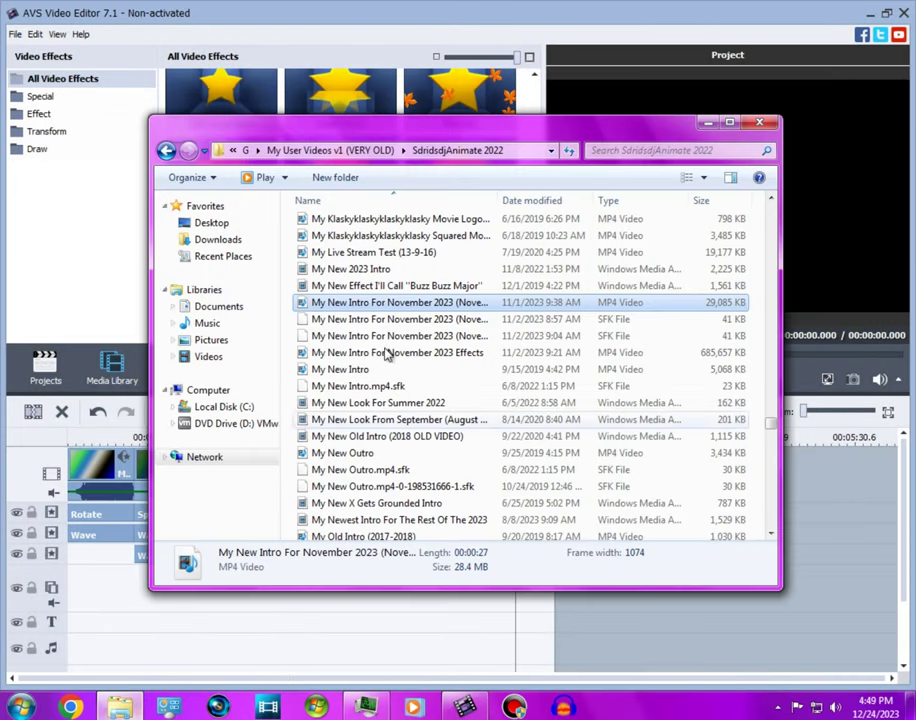
right_click(380, 308)
click(431, 565)
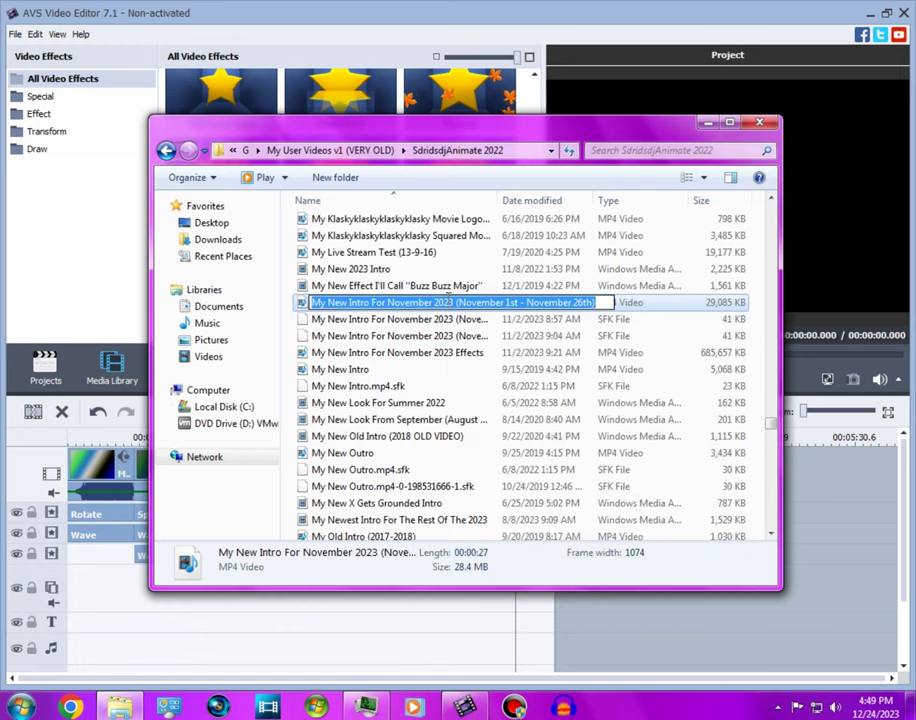
right_click(445, 301)
click(411, 303)
drag(455, 304, 153, 292)
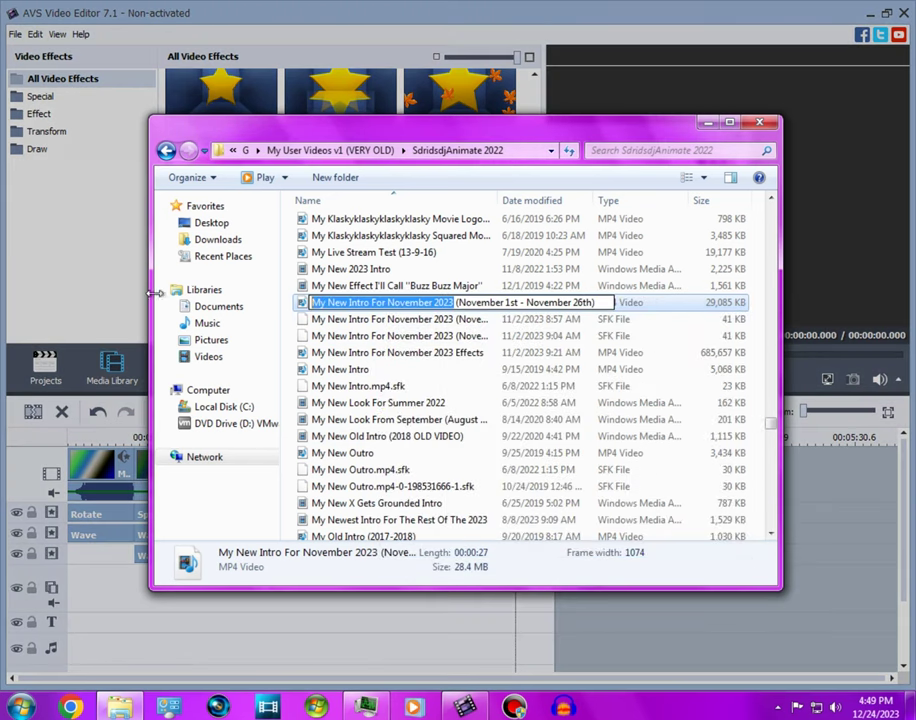
right_click(330, 303)
click(362, 353)
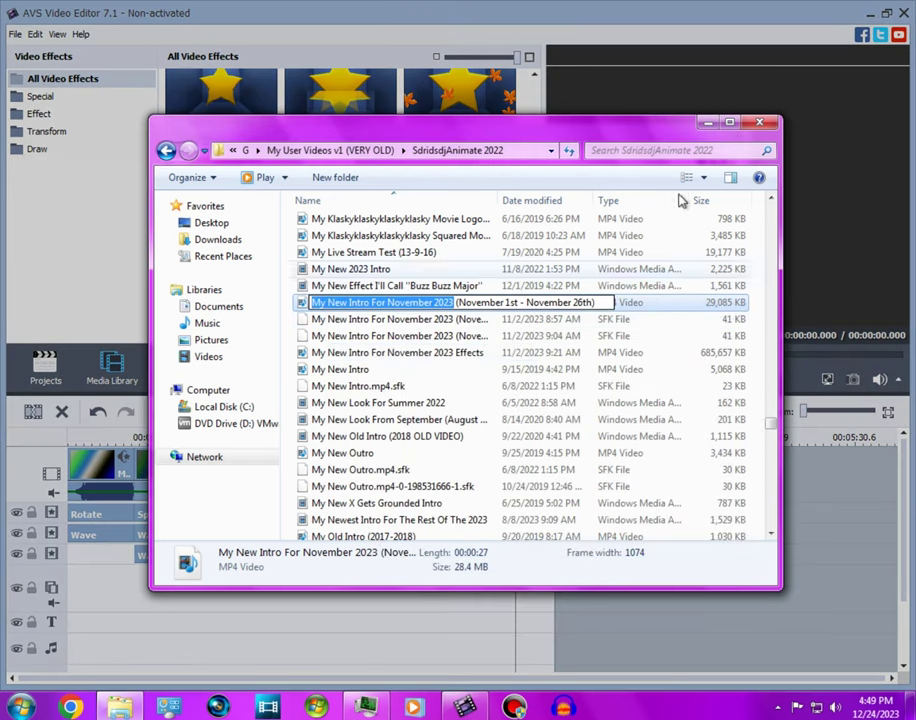
click(708, 122)
- Choose WMV as the output format with the Windows Media Video 9 High Quality profile
click(614, 542)
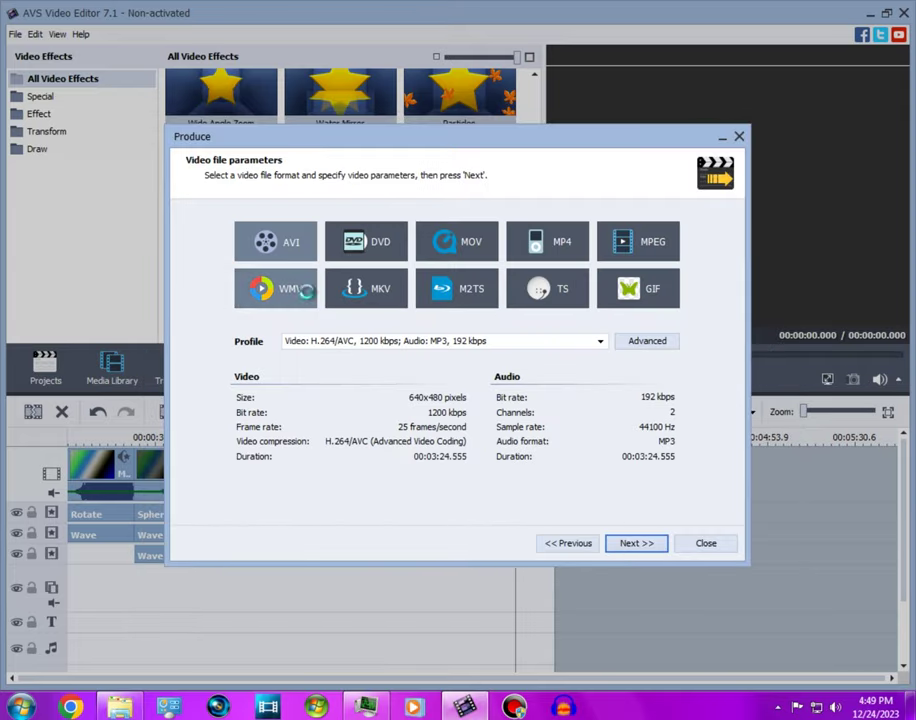
click(275, 289)
click(460, 341)
click(424, 362)
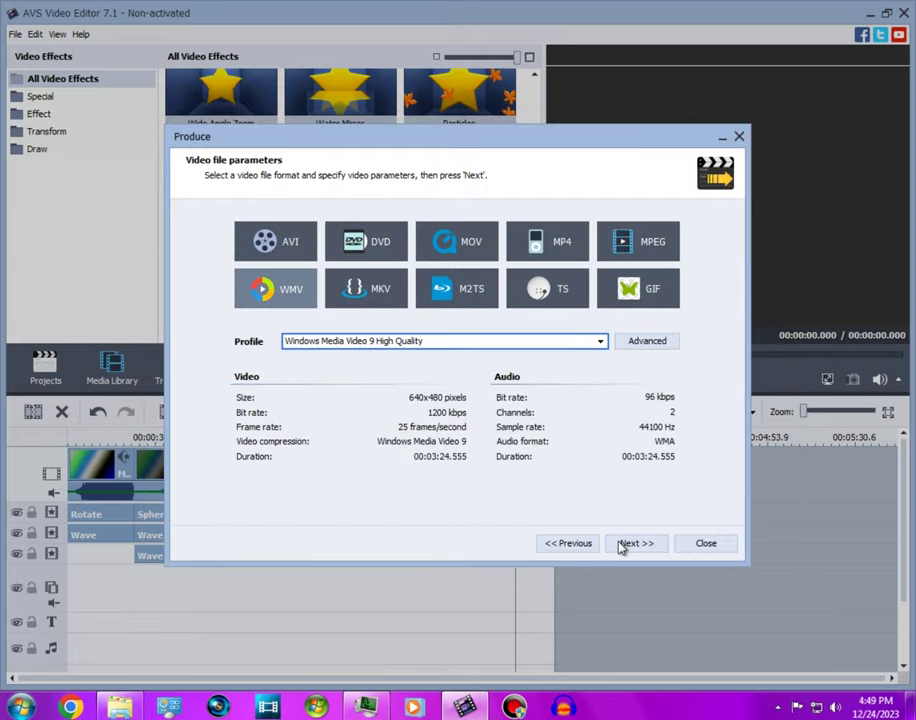
- Proceed to the movie creation settings and name the output "My New Intro For November 2023 Center Effects"
click(630, 543)
double_click(585, 287)
text(d)
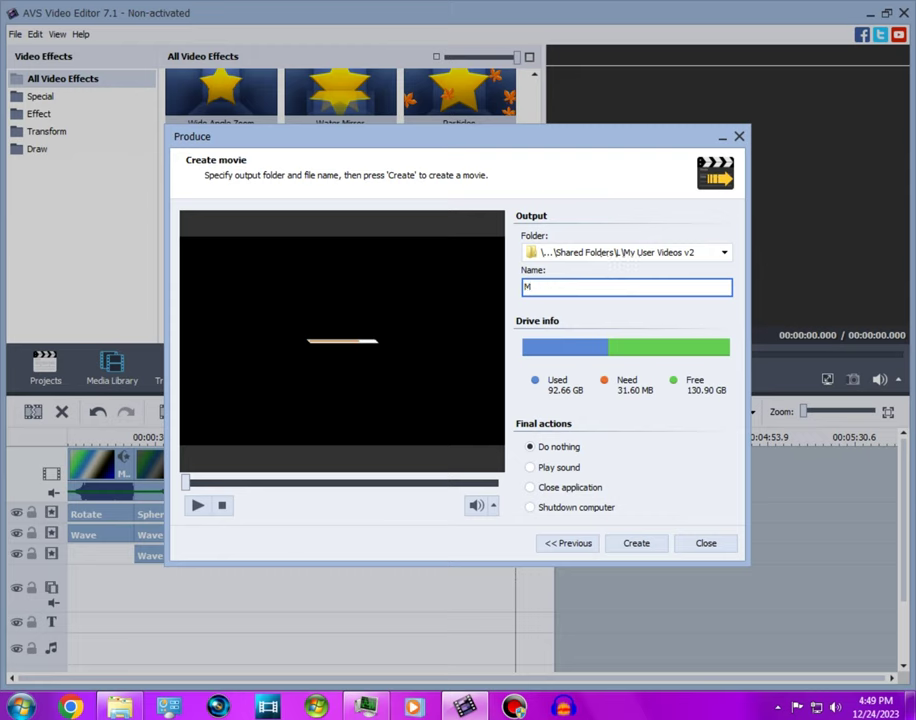
text(y New Intro For November 2023 Center Effects)
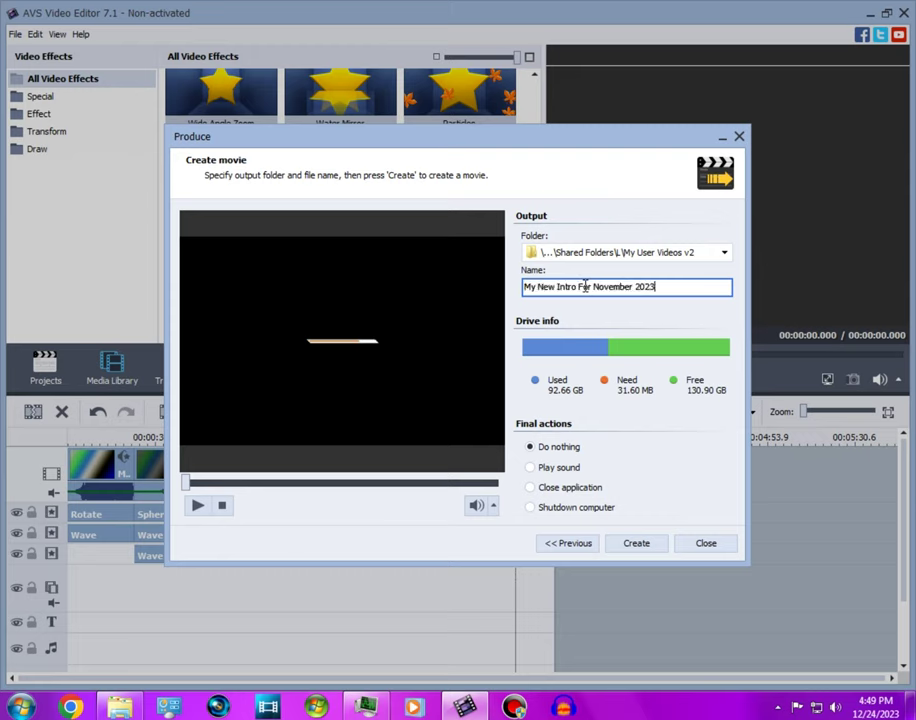